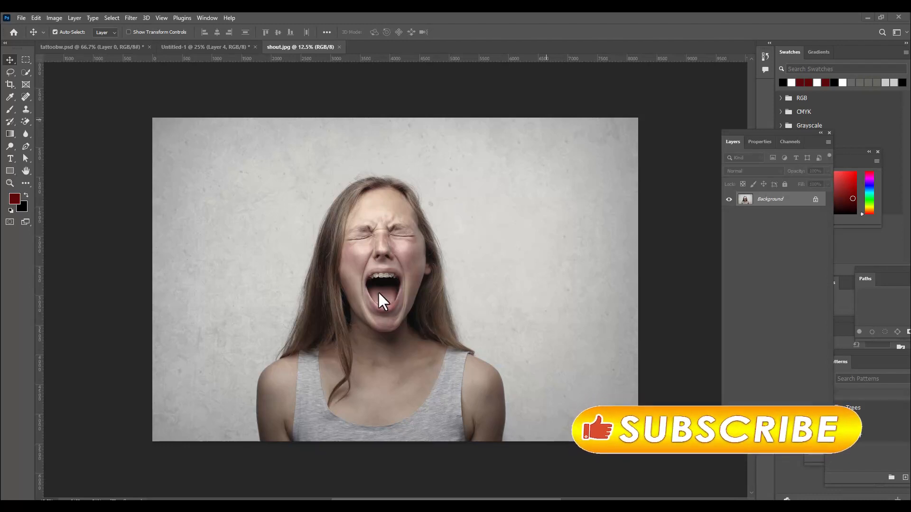
- Unlock the background layer and select the woman with the Quick Selection tool's Select Subject command
click(815, 199)
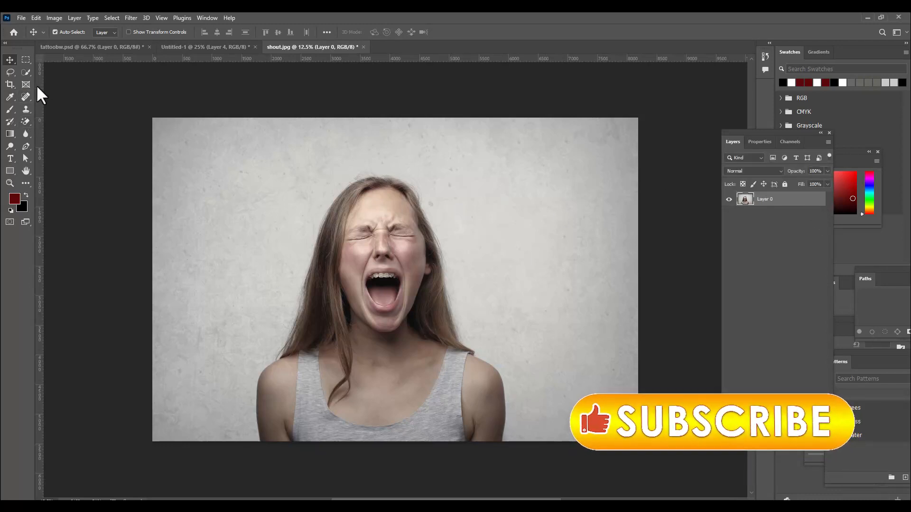
click(26, 72)
click(56, 83)
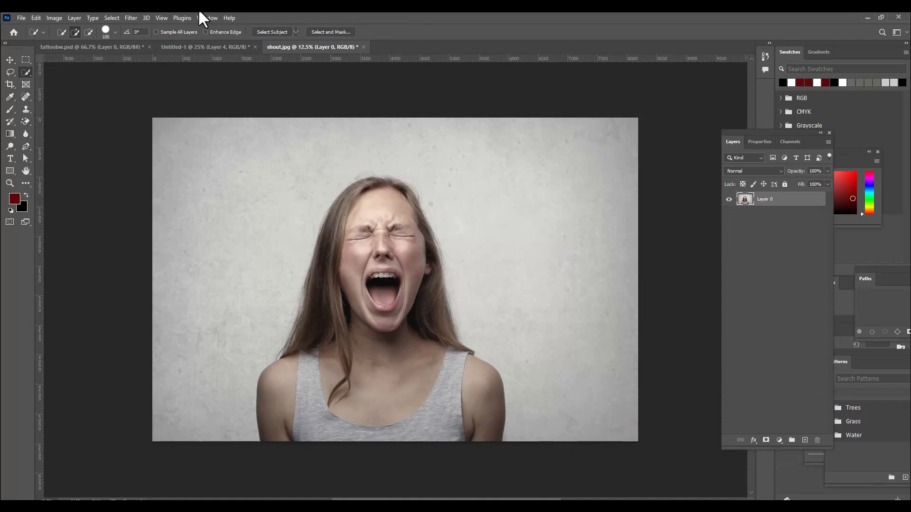
click(272, 32)
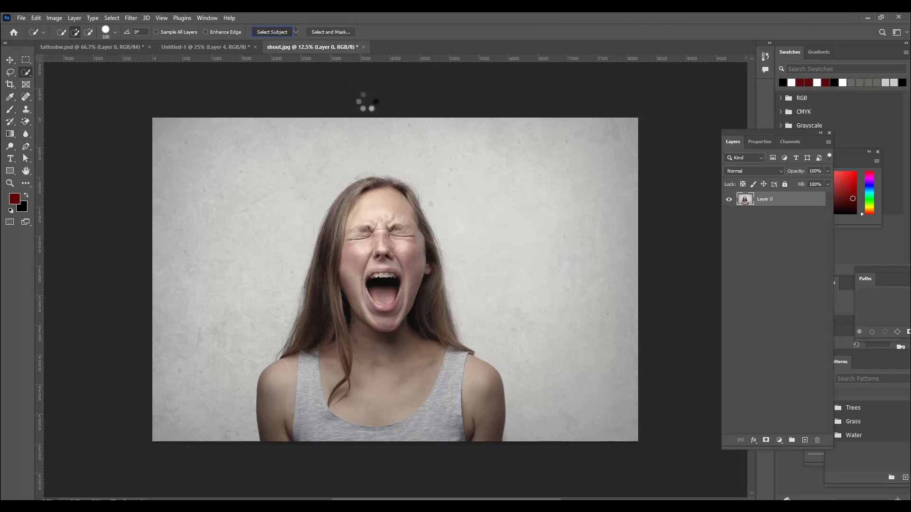
- Refine the selection along the hair edges in Select and Mask and output the result as a layer mask
click(321, 31)
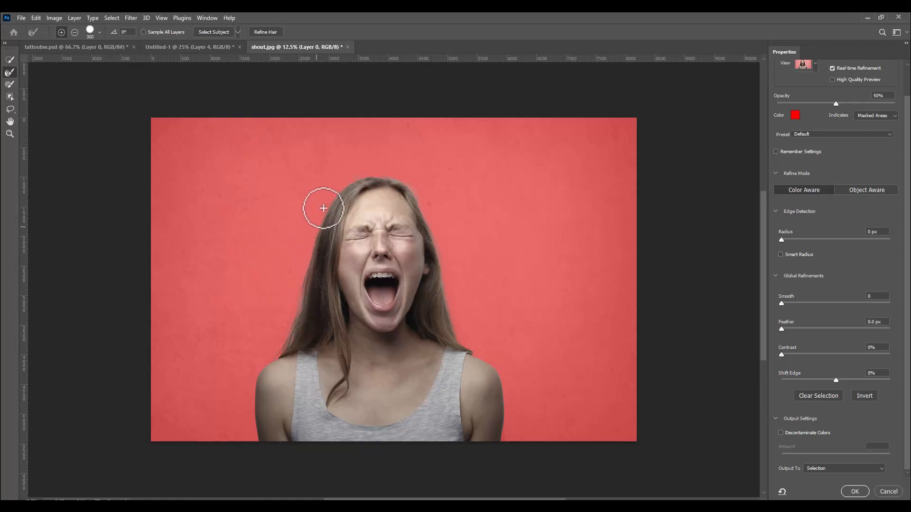
drag(439, 258, 467, 345)
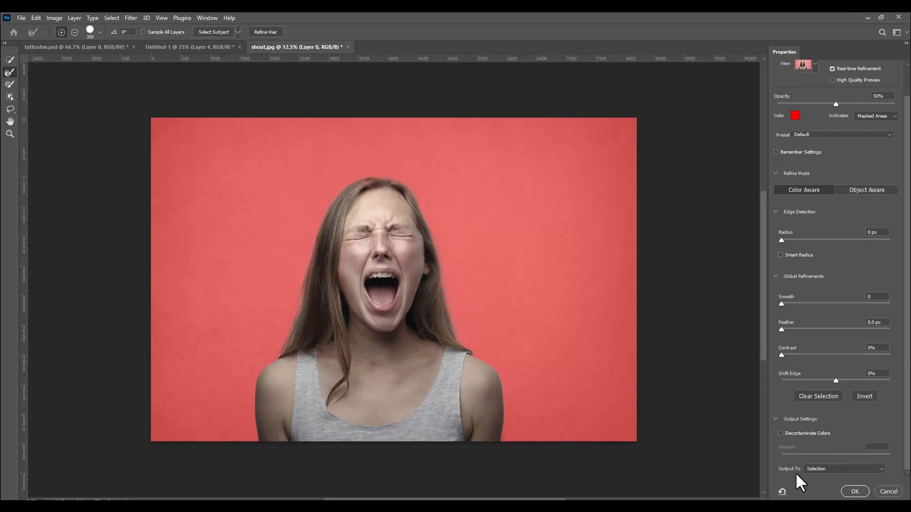
click(830, 469)
click(828, 472)
click(854, 491)
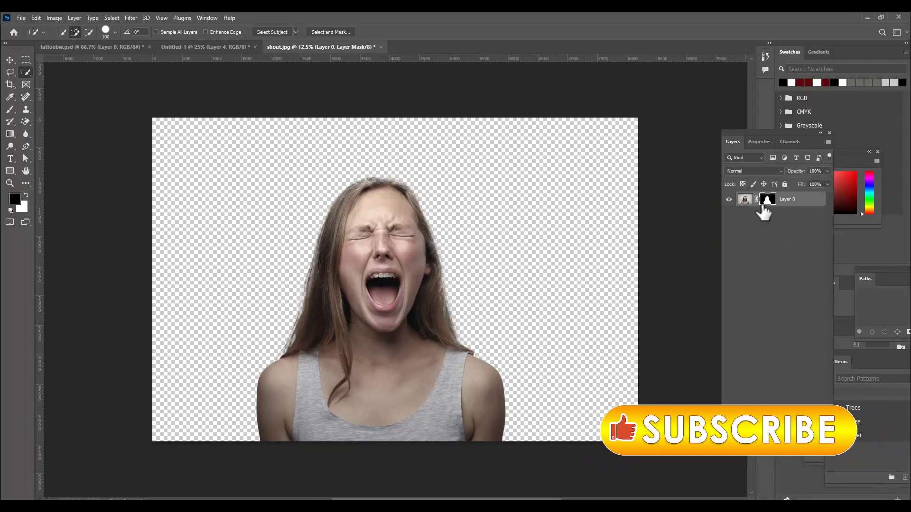
- Display Layer 0's mask on its own and choose the Soft Round preset for the Brush tool
drag(744, 132, 697, 124)
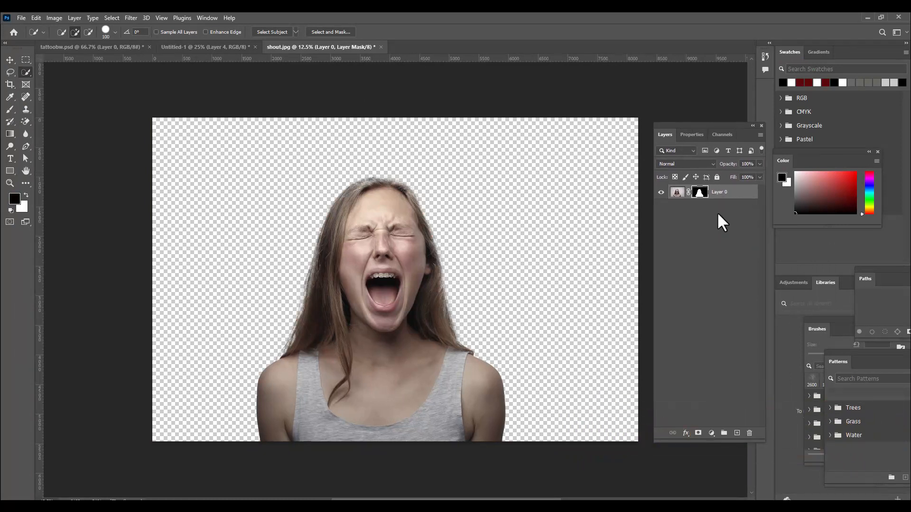
alt+click(699, 192)
click(9, 110)
click(30, 111)
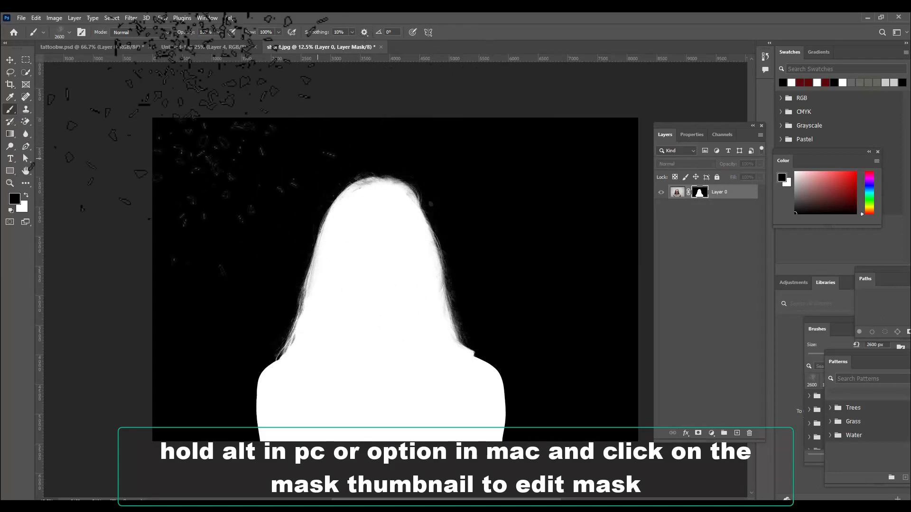
click(69, 32)
drag(201, 285, 208, 141)
click(25, 158)
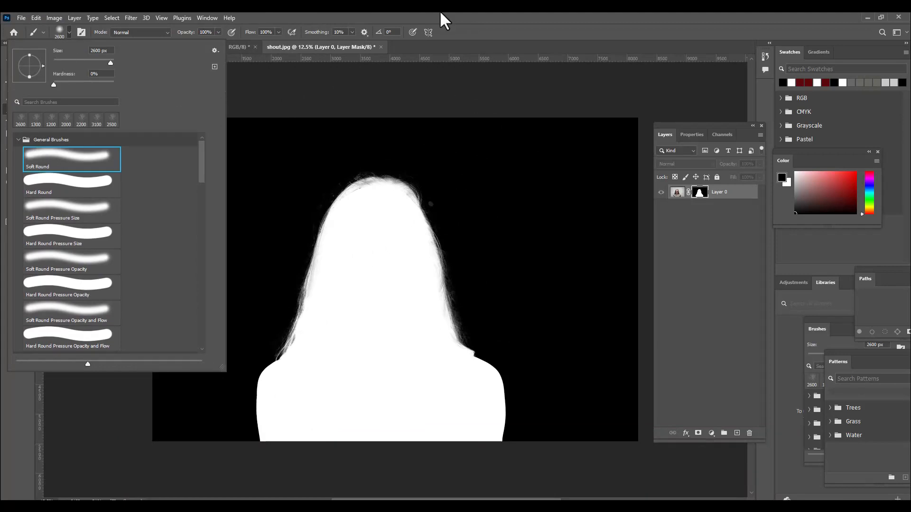
click(441, 17)
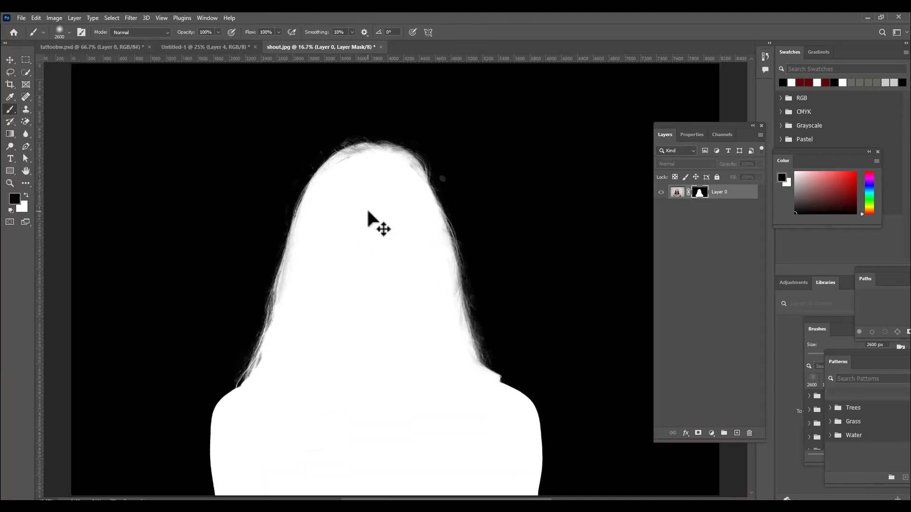
- Reduce the brush size to 300 px and set the brush mode to Overlay
alt+scroll(368, 216, up, 2)
key(bracketleft)
key(bracketleft)
key(bracketleft)
key(bracketleft)
key(bracketleft)
key(bracketleft)
key(bracketleft)
key(bracketleft)
key(bracketleft)
key(bracketleft)
key(bracketleft)
key(bracketleft)
key(bracketleft)
key(bracketleft)
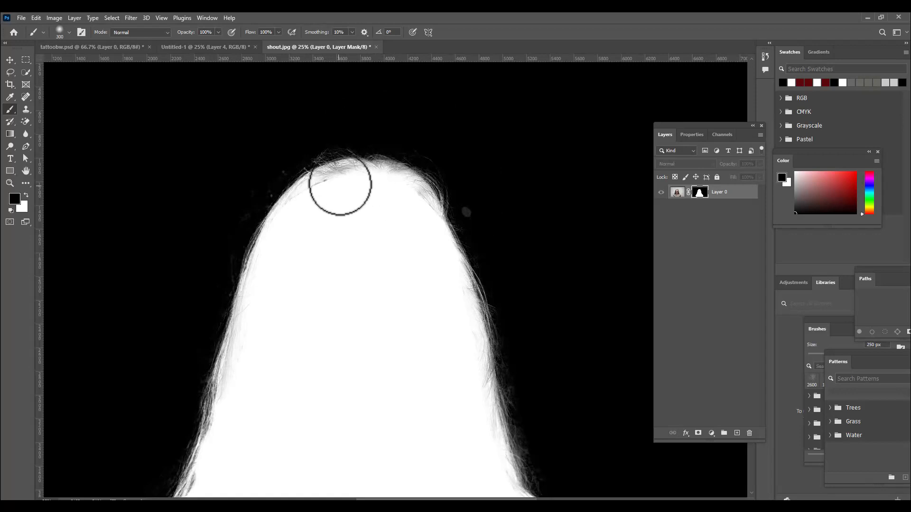
key(bracketright)
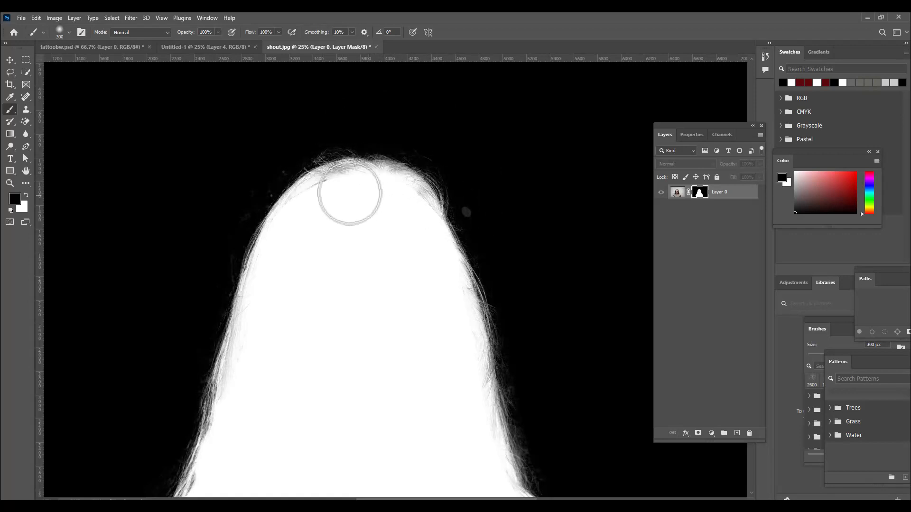
click(148, 31)
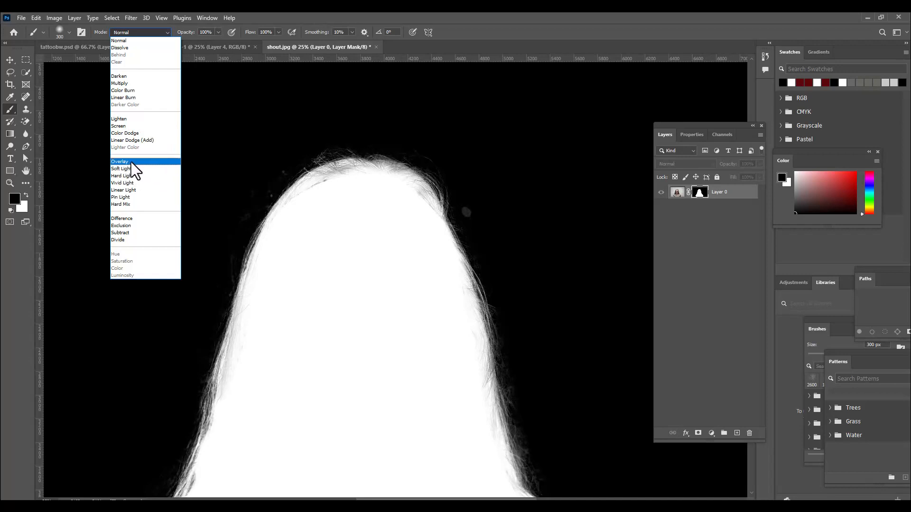
click(131, 161)
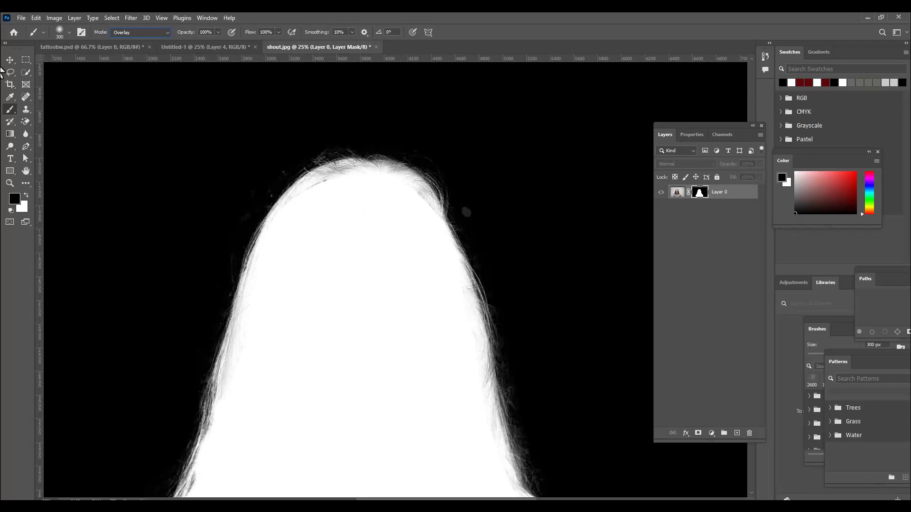
- Paint white with a 200 px brush along the inner hair edges of the mask to fill the grey areas
key(bracketleft)
key(bracketleft)
mouse_move(308, 187)
mouse_down()
mouse_move(338, 174)
mouse_move(351, 189)
mouse_move(307, 189)
mouse_move(375, 162)
mouse_move(325, 177)
mouse_move(386, 170)
mouse_move(428, 201)
mouse_move(433, 225)
mouse_move(323, 210)
mouse_move(304, 190)
mouse_move(357, 181)
mouse_move(334, 193)
mouse_move(338, 181)
mouse_move(326, 177)
mouse_move(312, 199)
mouse_move(328, 177)
mouse_move(287, 217)
mouse_move(298, 201)
mouse_move(277, 258)
mouse_up()
click(27, 195)
scroll(354, 333, down, 3)
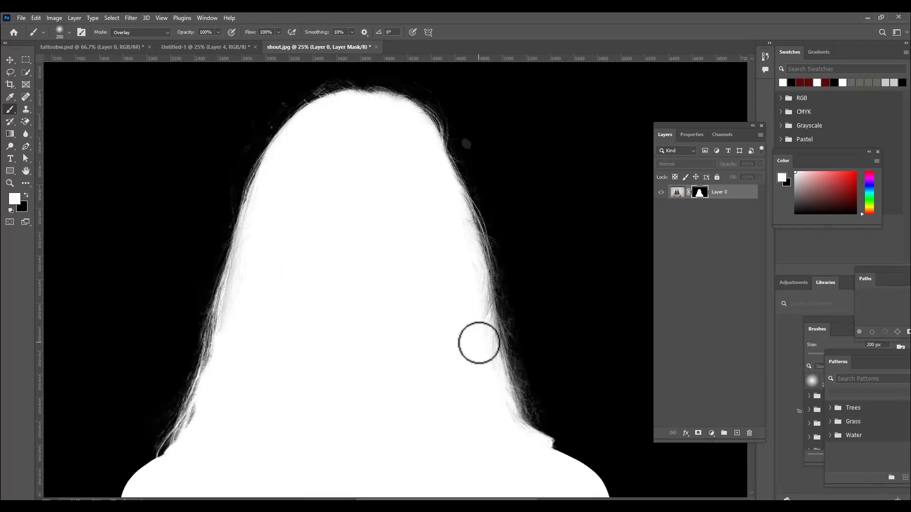
mouse_move(488, 385)
mouse_down()
mouse_move(486, 350)
mouse_move(500, 411)
mouse_move(265, 421)
mouse_move(215, 389)
mouse_move(192, 444)
mouse_up()
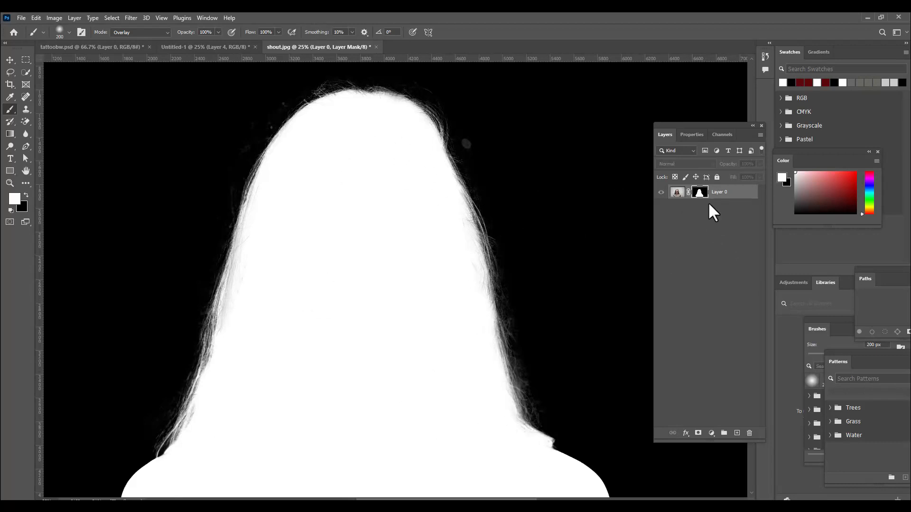
- Leave the mask view, inspect the cutout, and apply the layer mask to Layer 0
drag(683, 127, 670, 127)
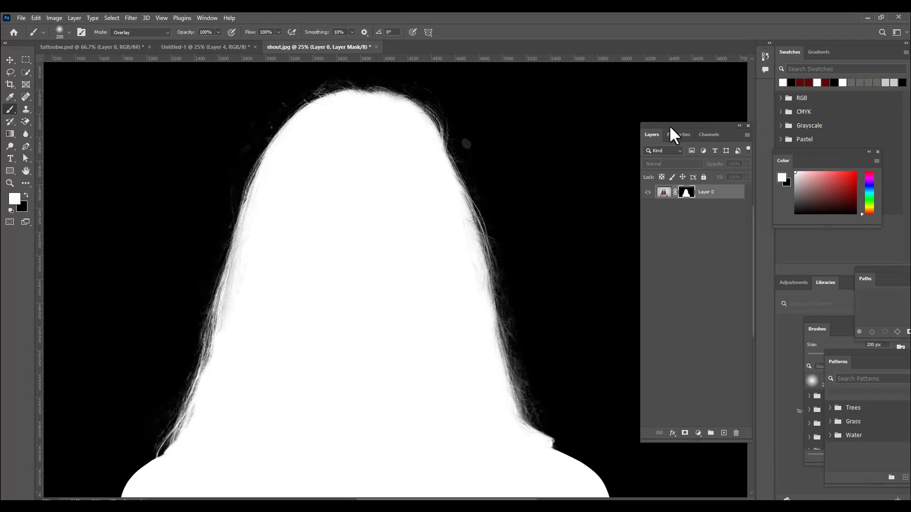
alt+click(686, 192)
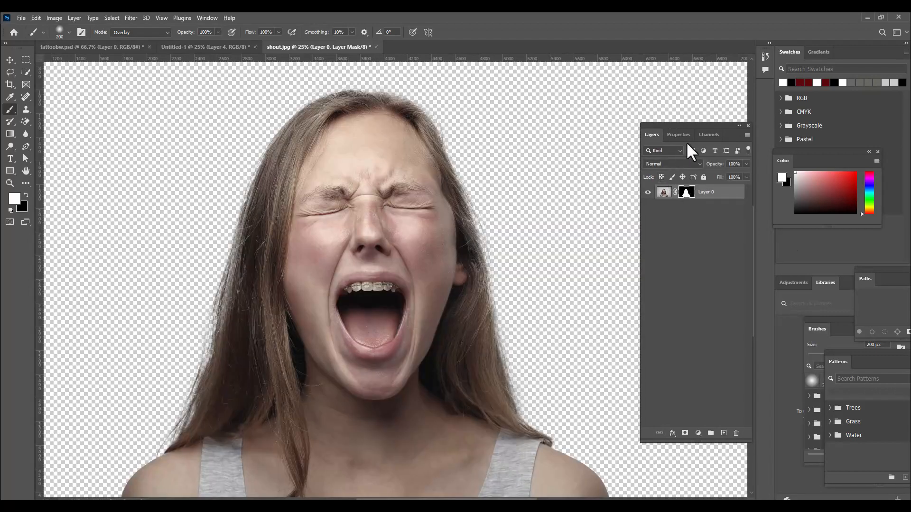
key(ctrl+minus)
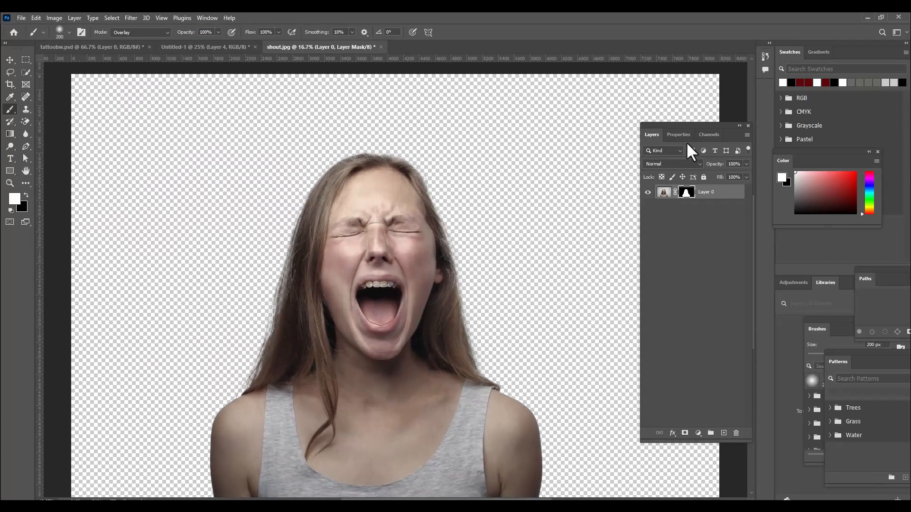
key(ctrl+plus)
key(ctrl+minus)
key(ctrl+minus)
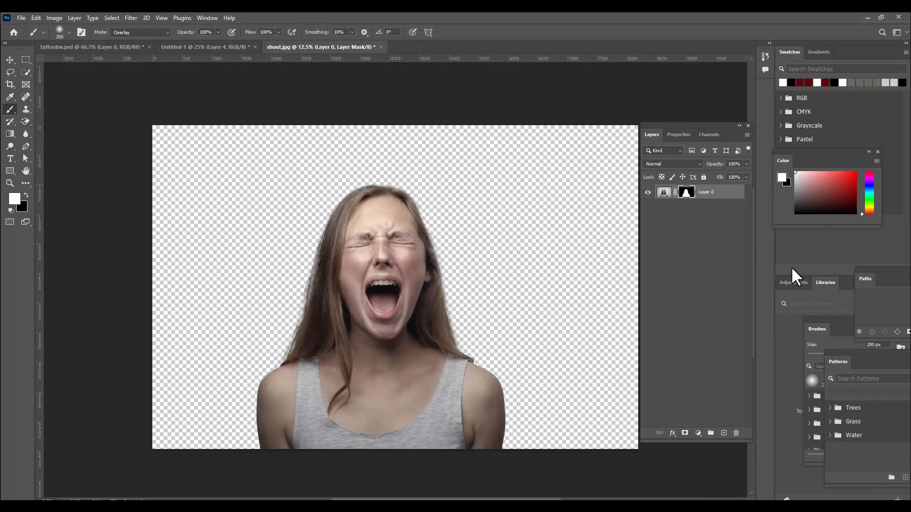
right_click(686, 194)
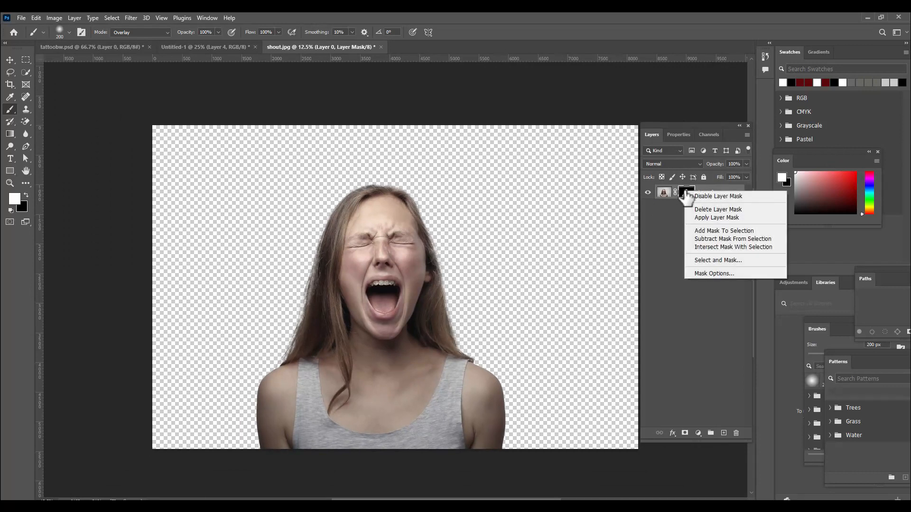
click(727, 219)
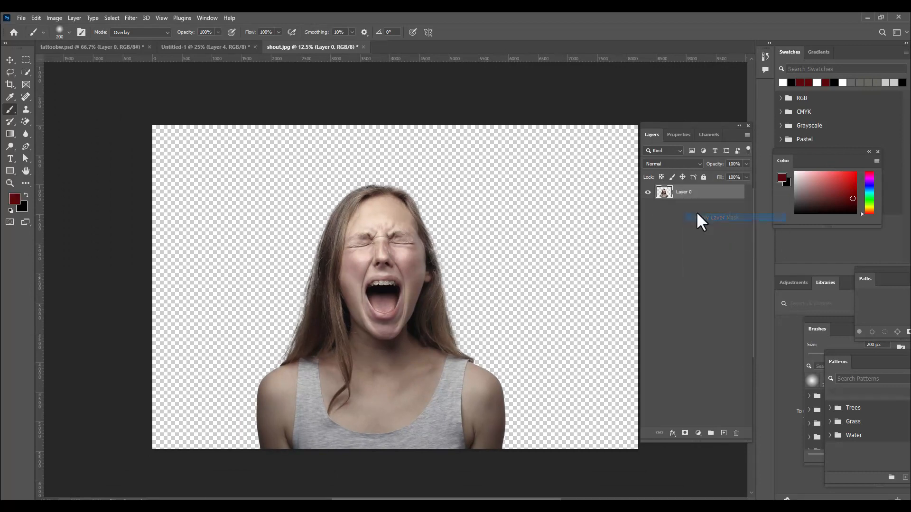
- Duplicate Layer 0, hide the copy, and make the original Layer 0 active and visible
click(10, 60)
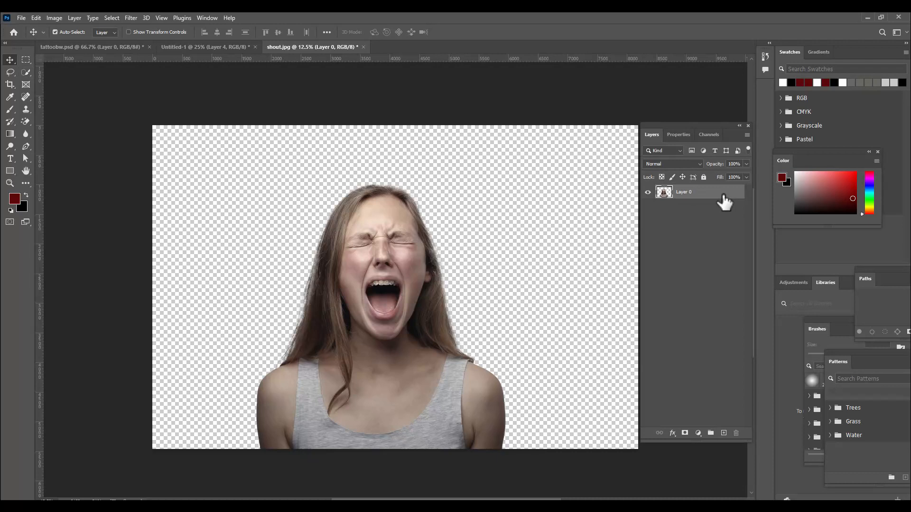
key(ctrl+j)
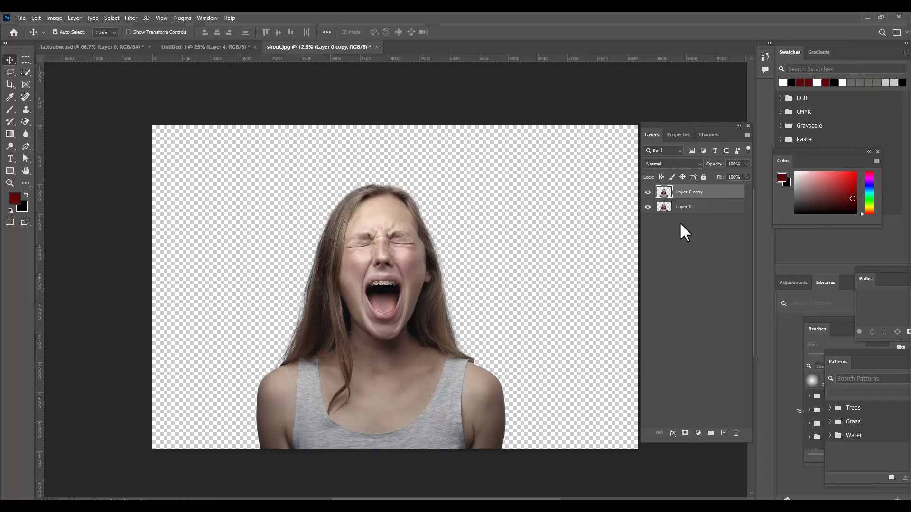
click(647, 208)
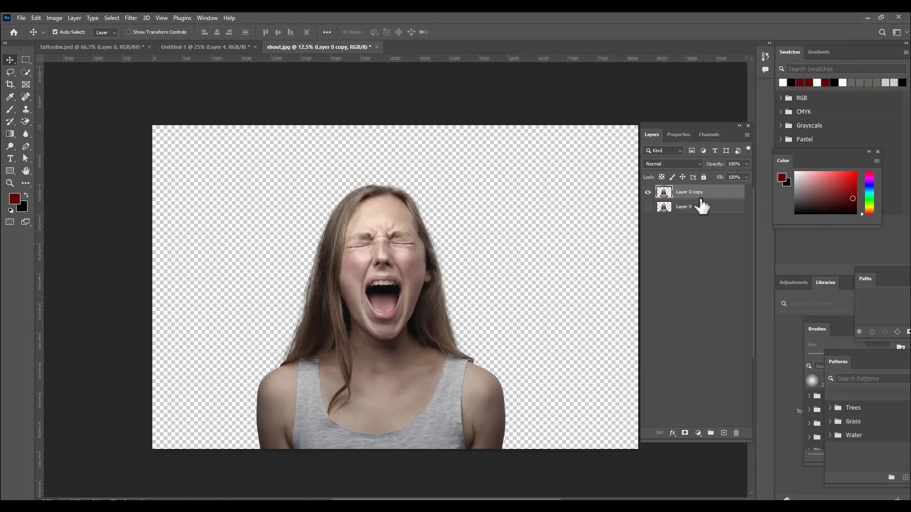
click(659, 208)
click(648, 207)
click(647, 193)
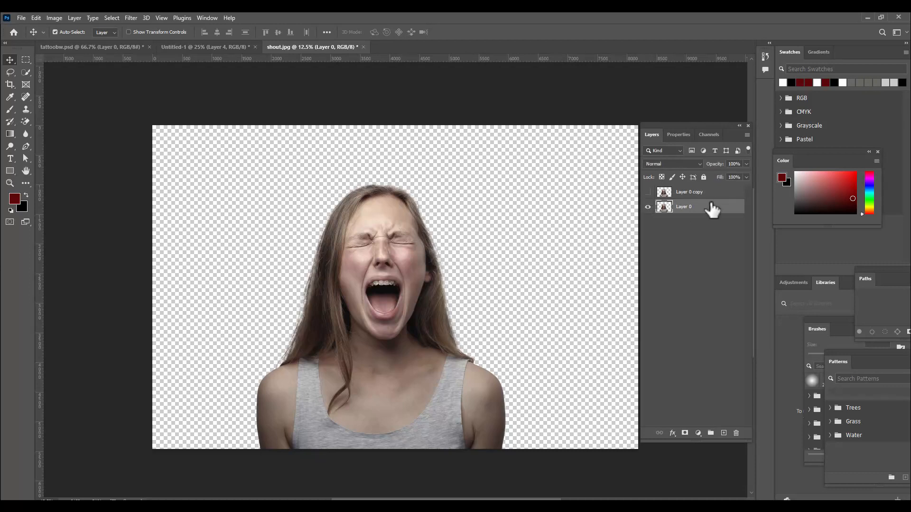
- Open Liquify on Layer 0 and stretch the hair at the head's upper right outward using Forward Warp with a 400–500 brush
click(129, 17)
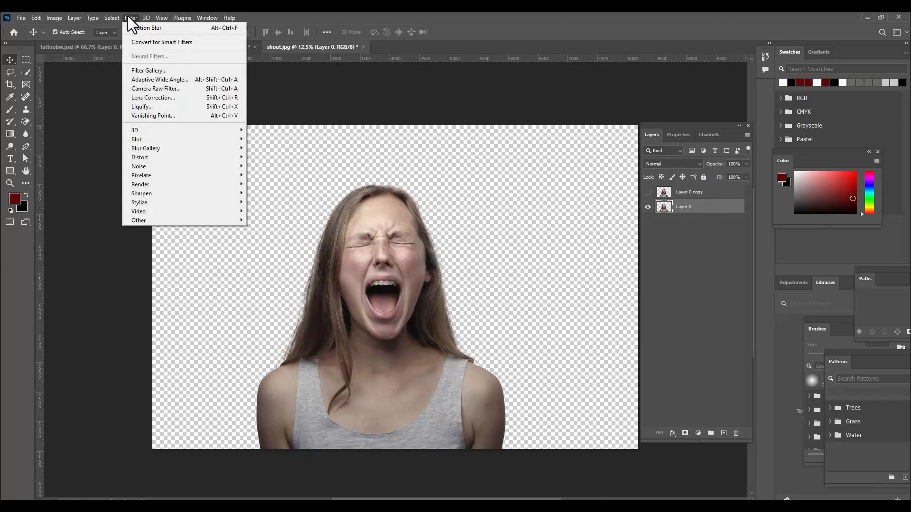
click(176, 109)
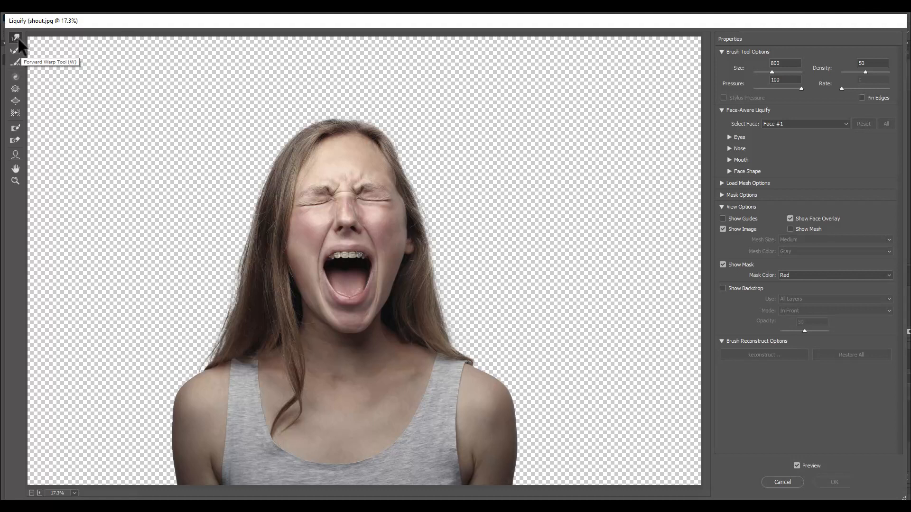
key(bracketleft)
key(bracketleft)
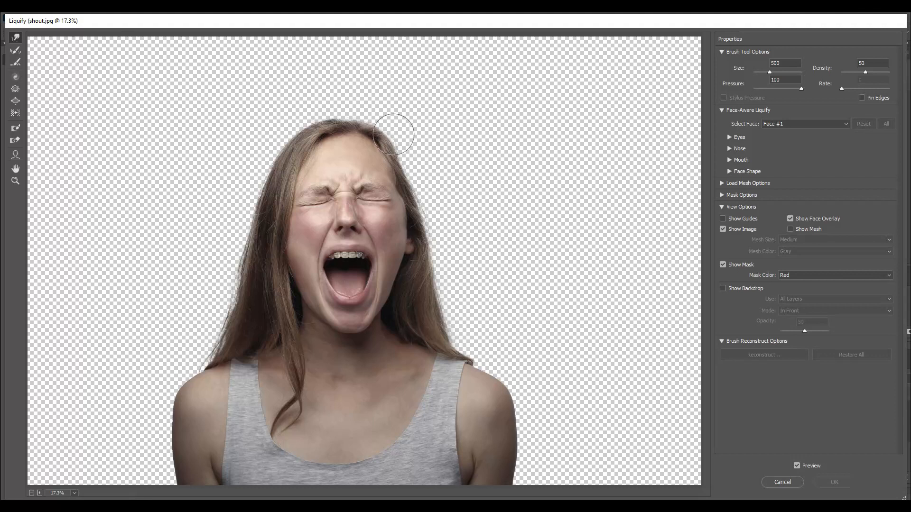
drag(388, 137, 501, 127)
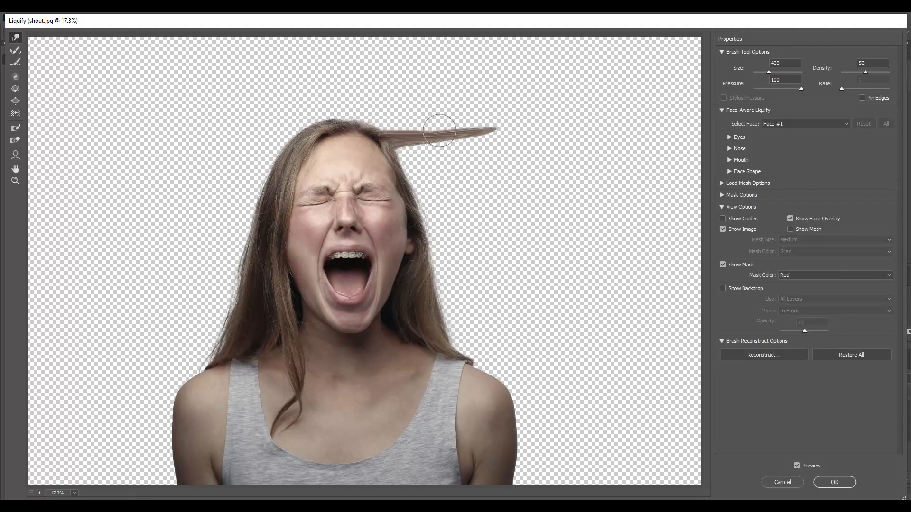
drag(437, 128, 568, 128)
drag(386, 128, 529, 129)
drag(441, 123, 569, 110)
drag(450, 145, 545, 126)
mouse_move(487, 142)
mouse_down()
mouse_move(546, 122)
mouse_move(486, 128)
mouse_move(646, 115)
mouse_up()
- Enlarge the warp brush to 600 and widen the stretched strand by pulling more hair outward from the temple
key(])
drag(401, 157, 515, 145)
drag(415, 143, 605, 128)
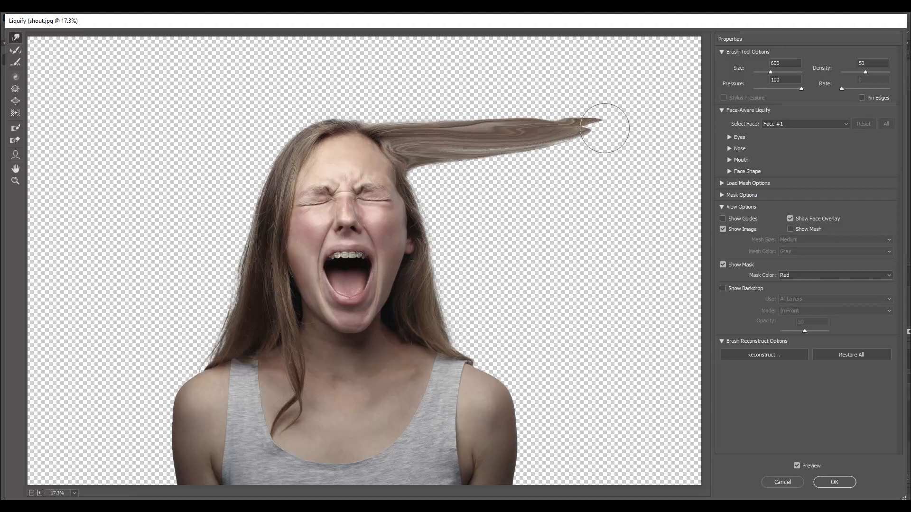
mouse_move(409, 167)
mouse_down()
mouse_move(459, 159)
mouse_move(463, 176)
mouse_move(503, 164)
mouse_up()
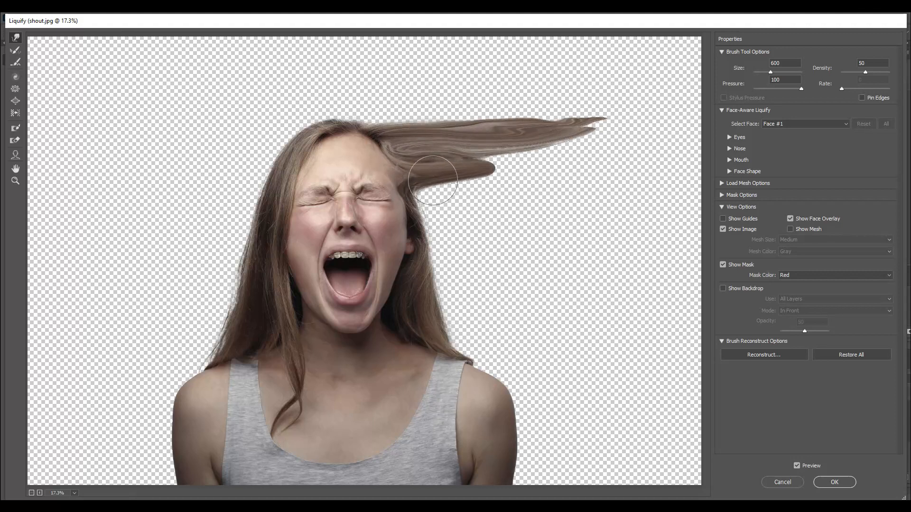
mouse_move(433, 187)
mouse_down()
mouse_move(465, 163)
mouse_move(576, 147)
mouse_up()
drag(474, 142, 614, 125)
drag(479, 113, 628, 81)
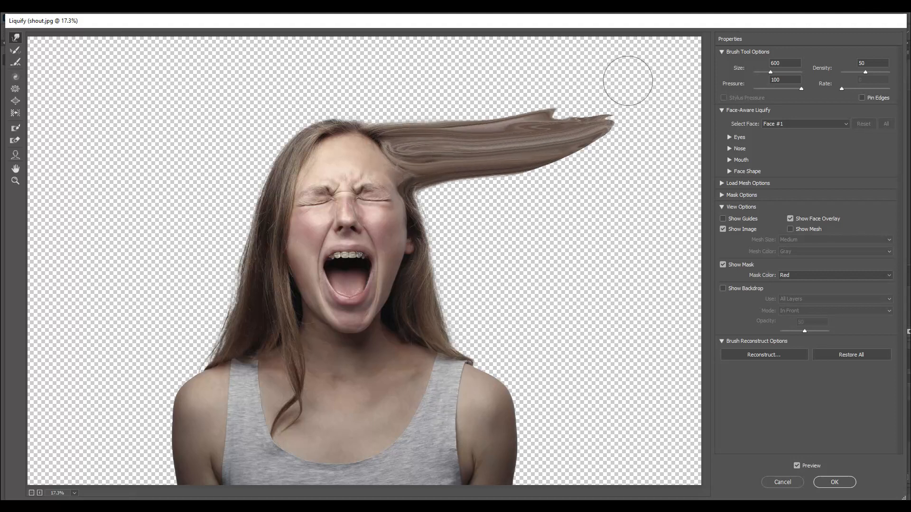
- Extend the stretched upper strand of hair all the way to the right edge of the canvas
drag(490, 139, 619, 108)
drag(512, 120, 688, 87)
drag(543, 137, 692, 99)
mouse_move(556, 108)
mouse_down()
mouse_move(709, 84)
mouse_move(670, 81)
mouse_up()
drag(601, 91, 712, 87)
drag(476, 176, 649, 138)
drag(493, 150, 634, 132)
mouse_move(562, 145)
mouse_down()
mouse_move(680, 137)
mouse_move(739, 104)
mouse_up()
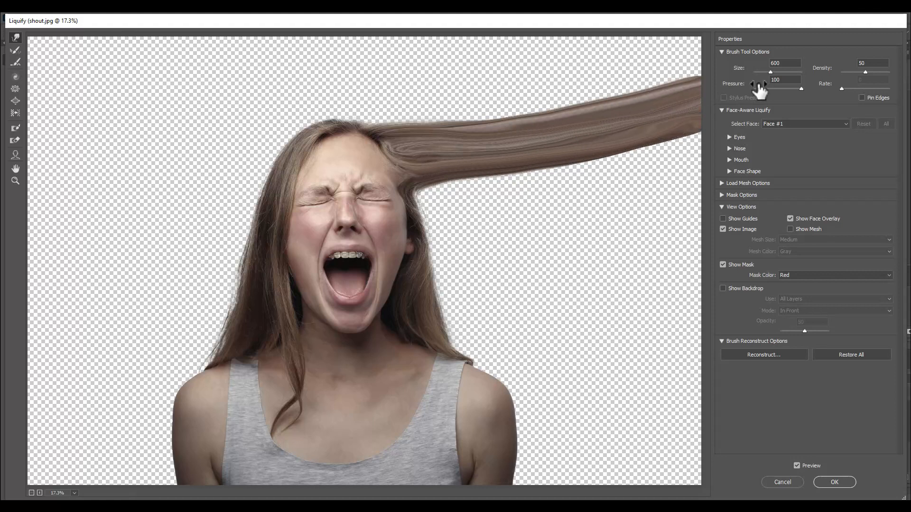
- Pull the remaining hair beside the face and neck out to the right edge of the canvas
mouse_move(420, 197)
mouse_down()
mouse_move(542, 184)
mouse_move(635, 159)
mouse_up()
mouse_move(440, 234)
mouse_down()
mouse_move(529, 214)
mouse_move(686, 155)
mouse_up()
drag(426, 255, 690, 177)
drag(421, 303, 709, 198)
drag(428, 327, 688, 221)
drag(478, 338, 685, 237)
mouse_move(453, 353)
mouse_down()
mouse_move(519, 331)
mouse_move(680, 242)
mouse_up()
- Warp the lower hair and the top edge of the shoulder outward to the canvas's right edge
drag(507, 371, 687, 294)
drag(625, 285, 679, 259)
drag(596, 327, 712, 274)
drag(615, 332, 687, 309)
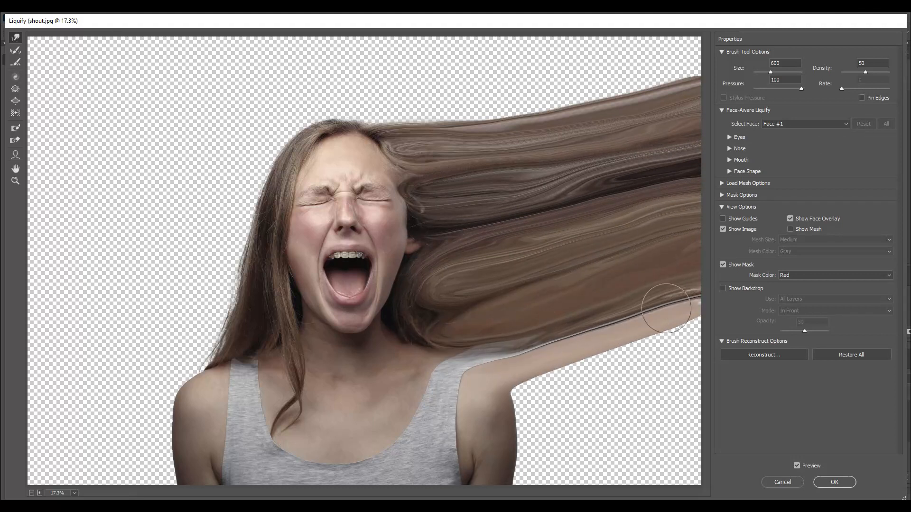
- Stretch the shoulder and arm down to the canvas's bottom edge out to the right edge, and apply Liquify
drag(511, 410, 559, 399)
drag(507, 389, 734, 317)
drag(536, 411, 697, 343)
mouse_move(514, 443)
mouse_down()
mouse_move(714, 359)
mouse_move(614, 434)
mouse_up()
drag(543, 441, 702, 384)
mouse_move(514, 476)
mouse_down()
mouse_move(604, 456)
mouse_move(716, 407)
mouse_up()
drag(512, 482, 695, 442)
drag(591, 485, 610, 478)
mouse_move(502, 482)
mouse_down()
mouse_move(559, 467)
mouse_move(668, 489)
mouse_up()
click(835, 483)
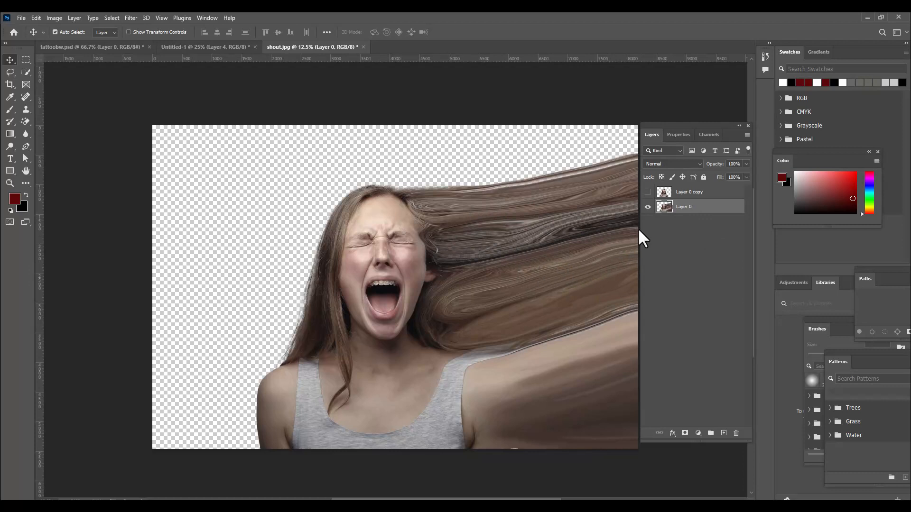
- Show Layer 0 copy, hide Layer 0, and add a white layer mask to Layer 0 copy
click(648, 192)
click(733, 192)
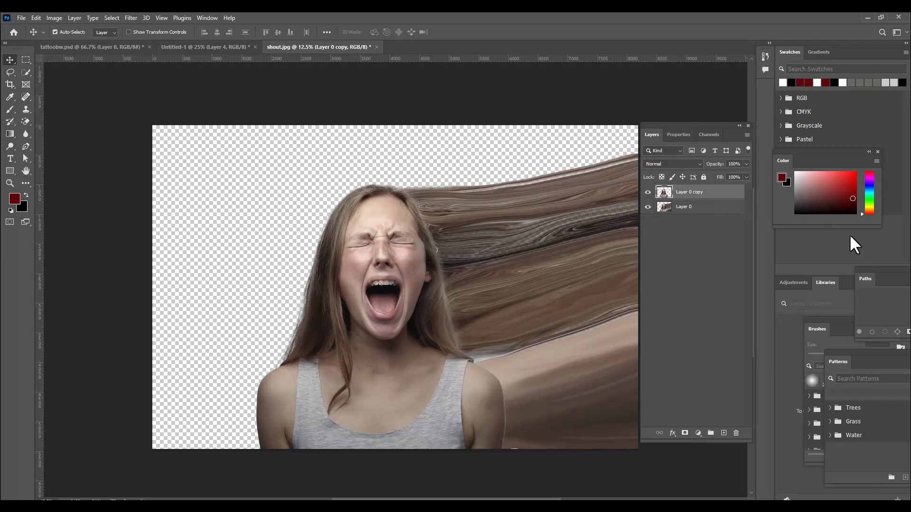
click(647, 207)
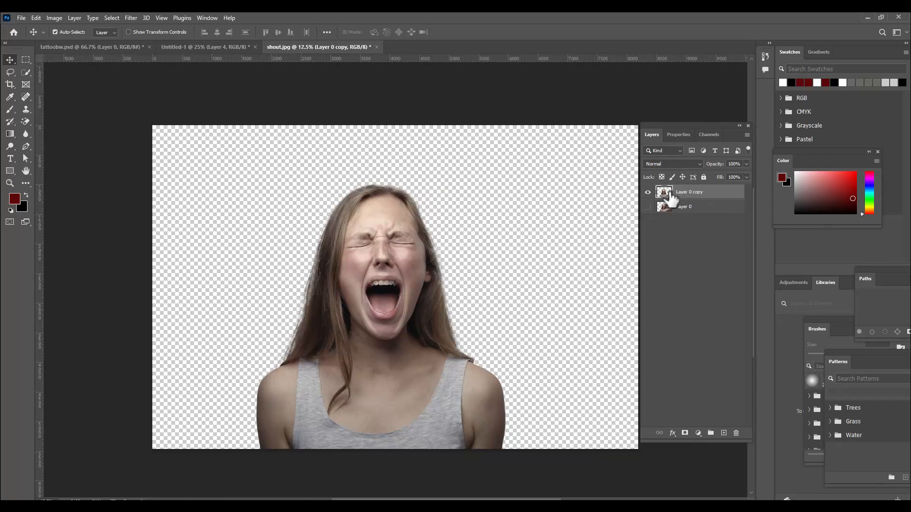
click(684, 434)
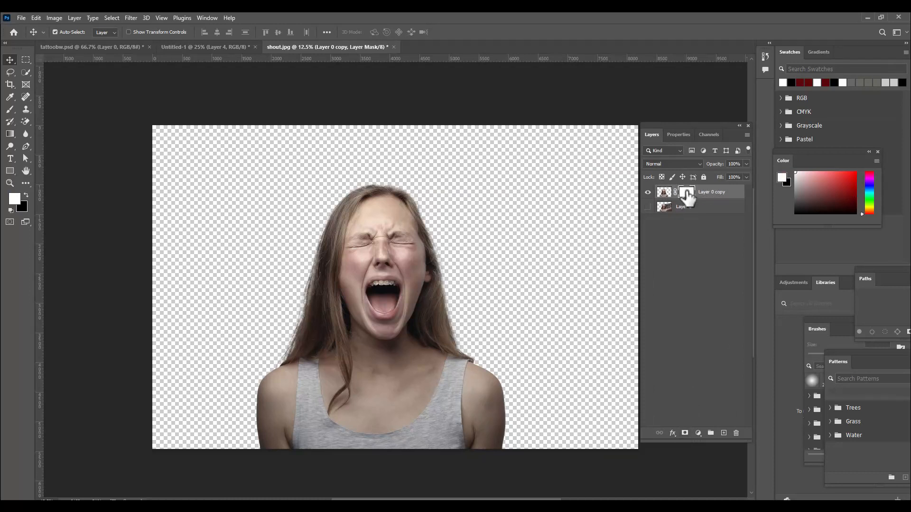
- Show Layer 0 again and add a black hide-all mask to it
click(648, 207)
click(688, 209)
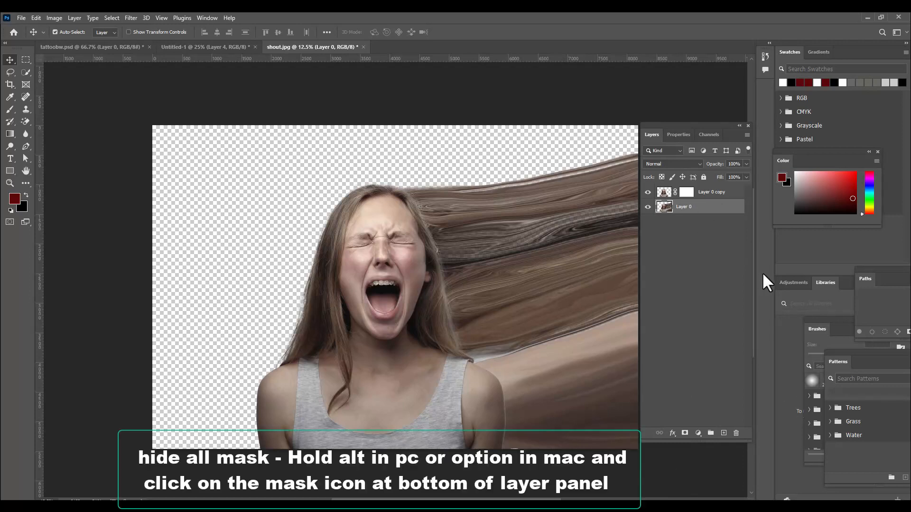
alt+click(684, 434)
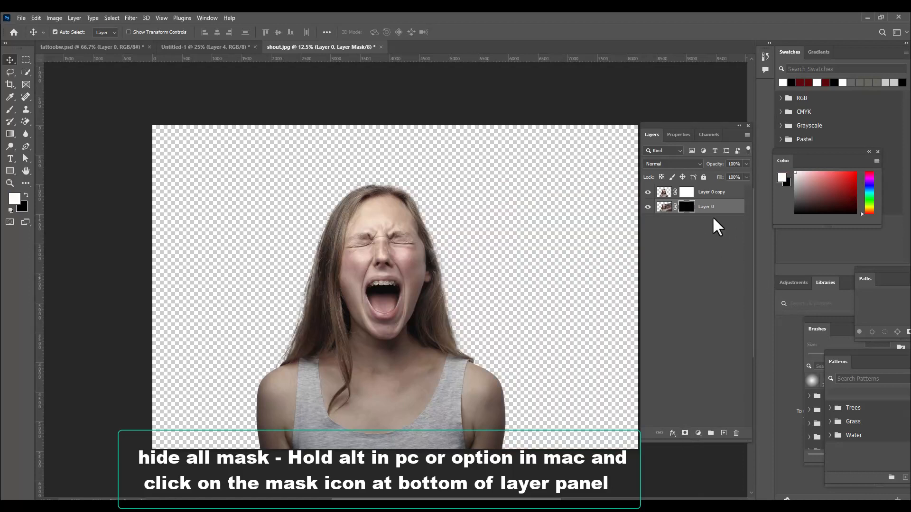
click(686, 192)
click(686, 207)
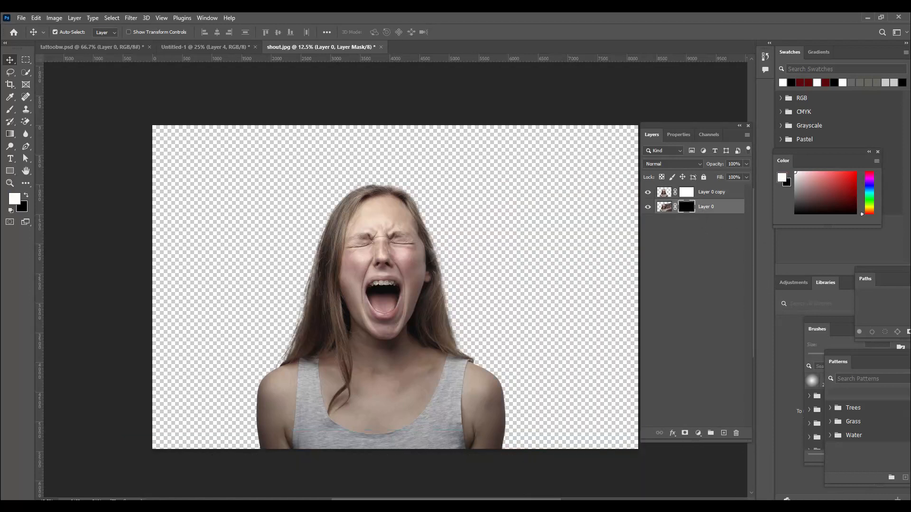
- Target Layer 0 copy's mask with the Brush tool and set the brush's blend mode to Normal
click(685, 192)
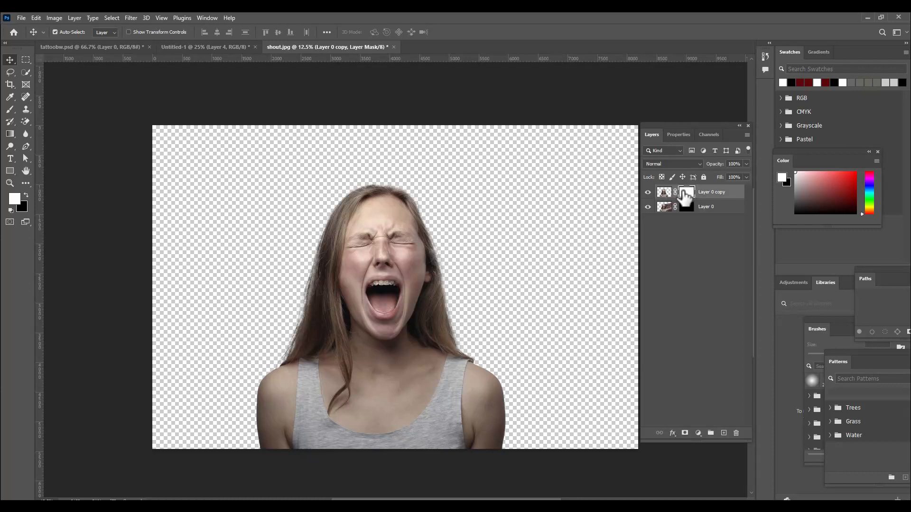
click(10, 109)
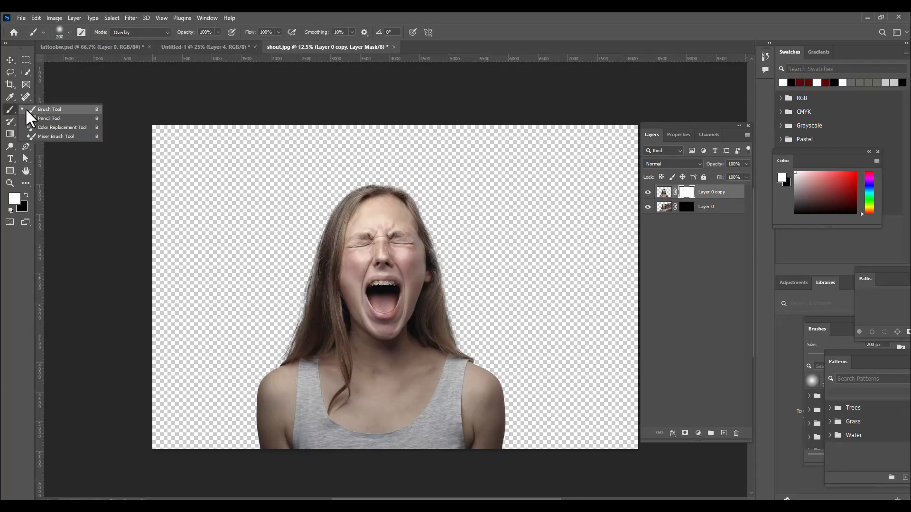
click(60, 31)
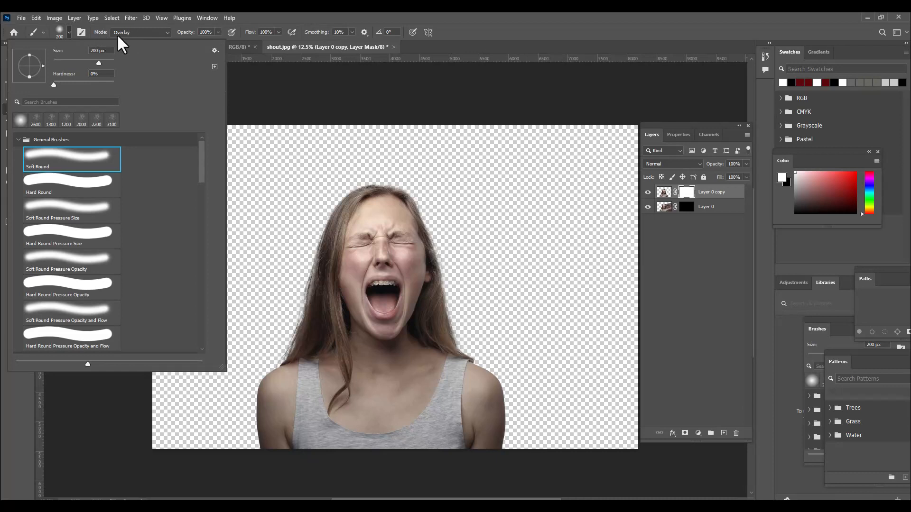
click(134, 33)
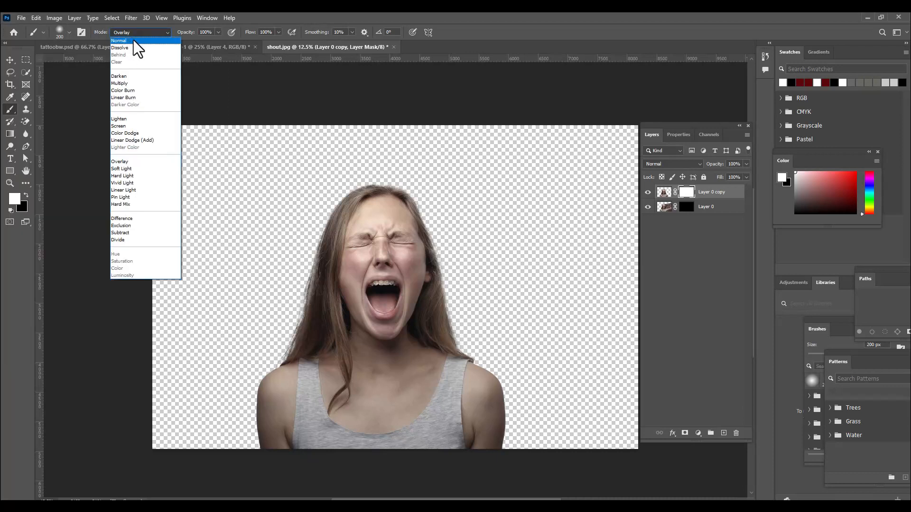
click(133, 39)
- Choose the Dispersion 1 brush from the 20 Dispersion Brushes set
click(61, 31)
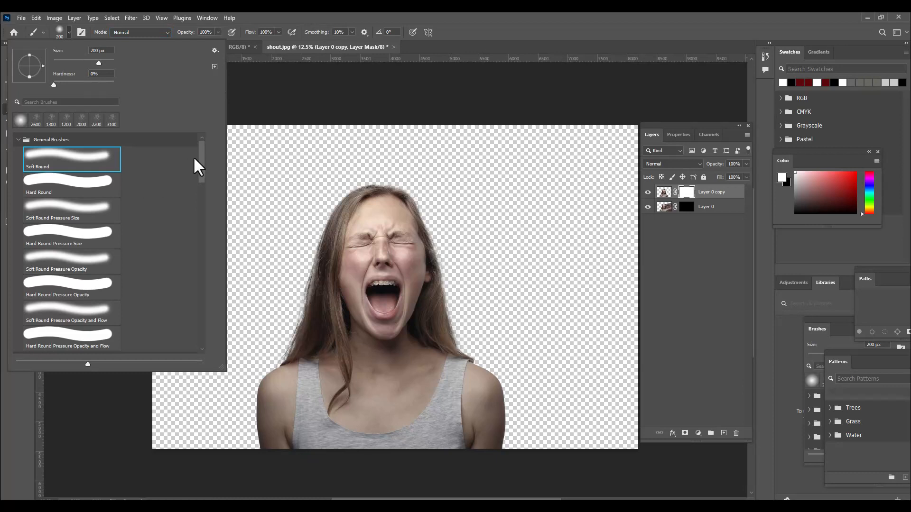
mouse_move(200, 155)
mouse_down()
mouse_move(198, 326)
mouse_move(201, 254)
mouse_move(199, 264)
mouse_up()
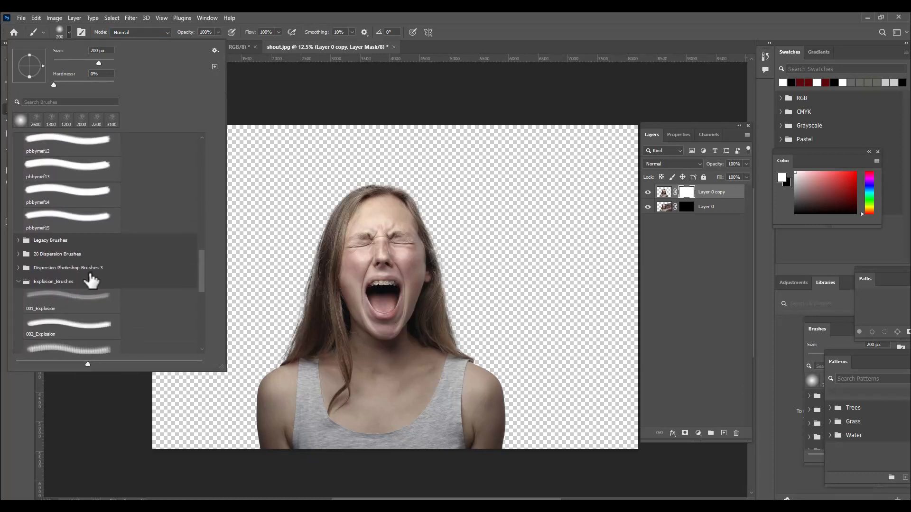
click(18, 254)
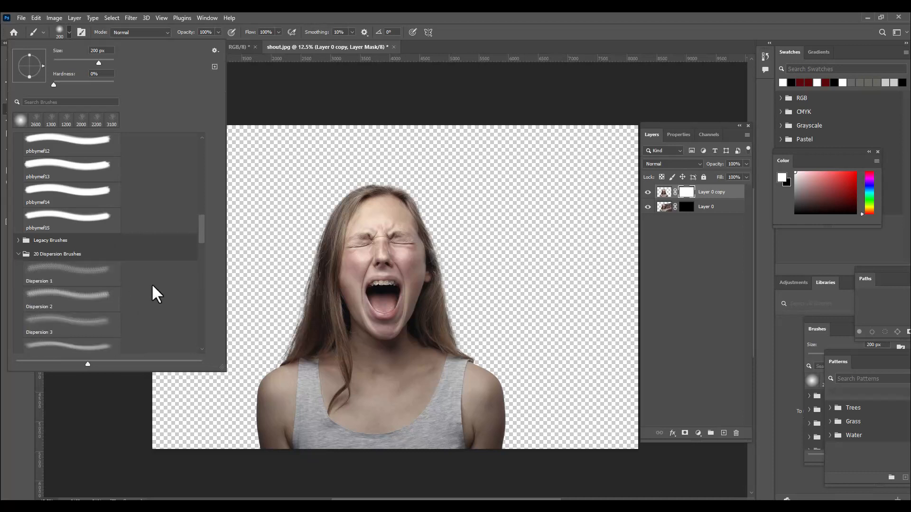
drag(200, 216, 200, 221)
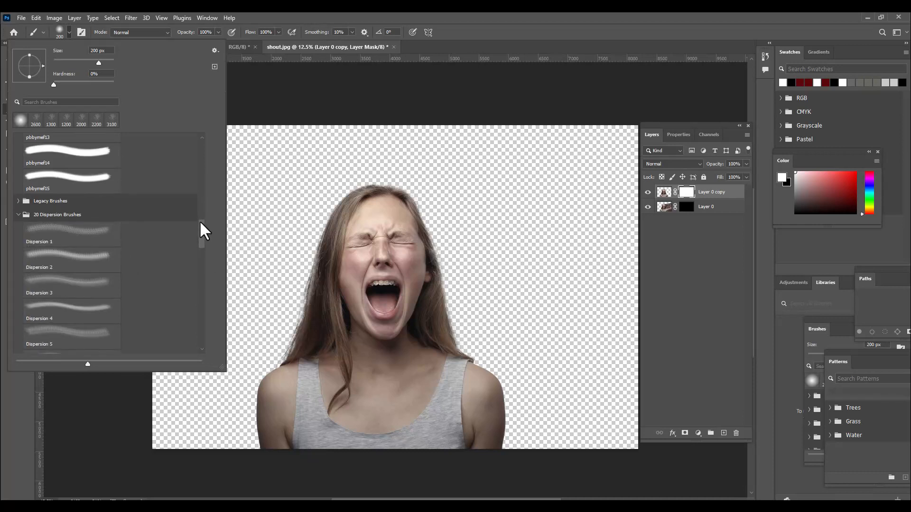
click(119, 239)
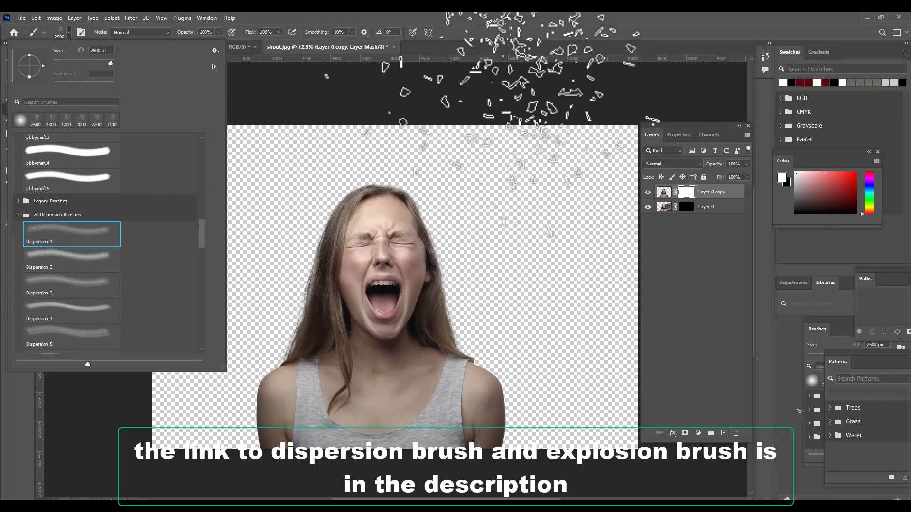
click(494, 22)
- Reduce the brush to 1400–1500 px and stamp black on Layer 0 copy's mask over the forehead and hair at the head's upper right
key(bracketleft)
key(bracketleft)
key(bracketleft)
key(bracketleft)
key(bracketleft)
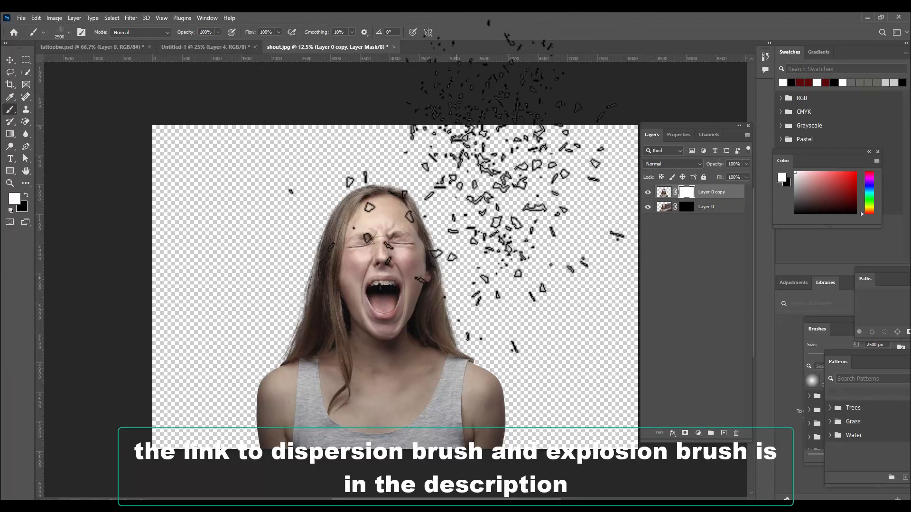
key(bracketleft)
key(bracketleft)
key(bracketleft)
key(bracketleft)
key(bracketleft)
key(bracketleft)
key(bracketleft)
key(bracketleft)
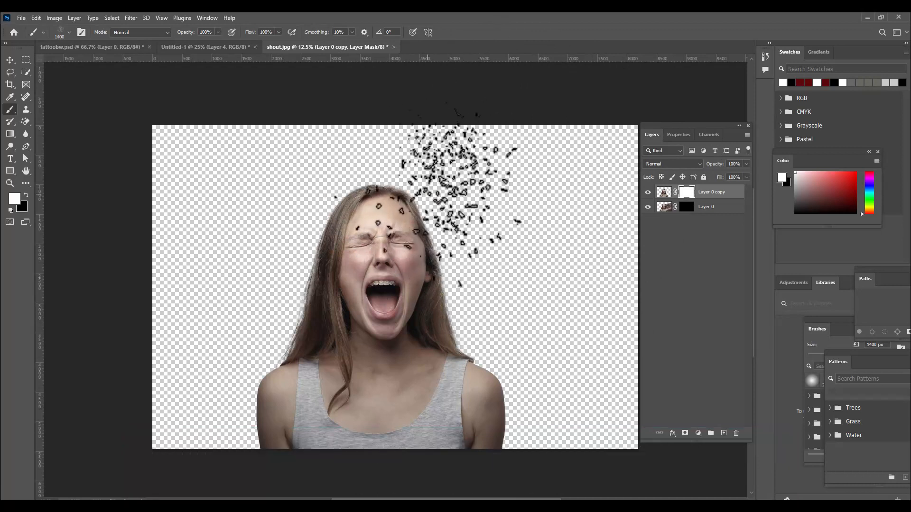
key(bracketright)
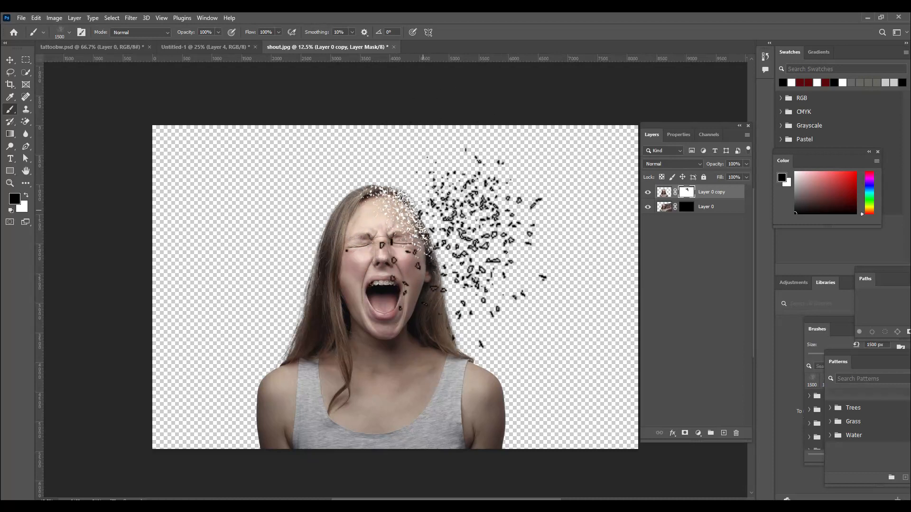
- Stamp black fragments down the hair beside the face and neck on Layer 0 copy's mask, using brush sizes of 1100–1300 px
key(bracketleft)
key(bracketleft)
key(bracketleft)
key(bracketleft)
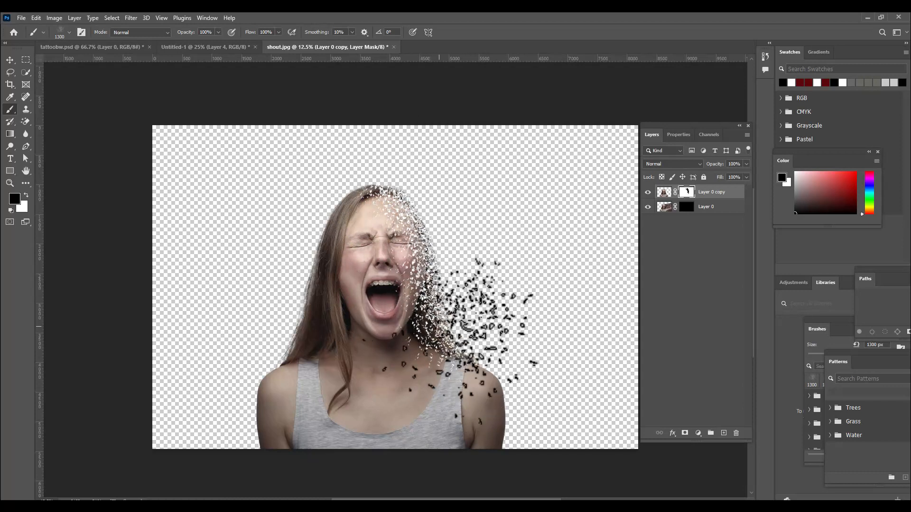
- Break up the right-hand shoulder and arm and further thin the face edge on Layer 0 copy's mask, varying the brush between 1300 and 1600 px
click(484, 394)
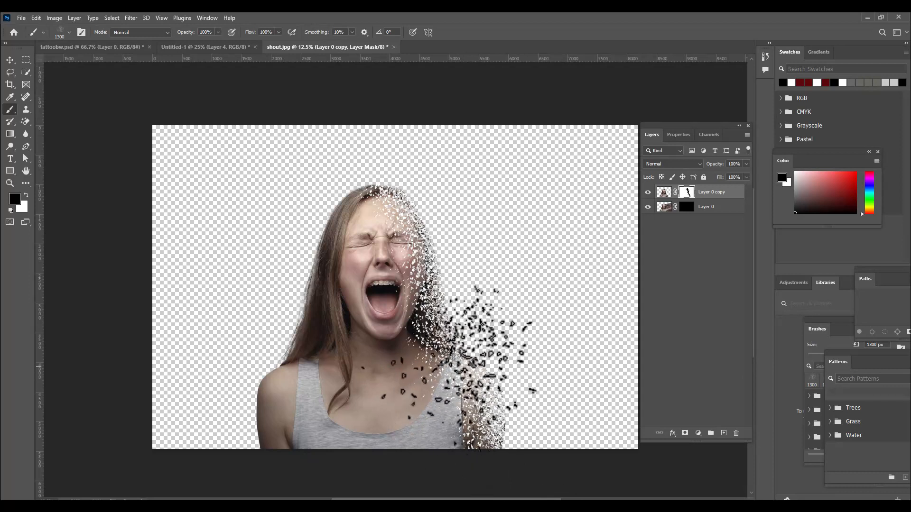
key(bracketright)
key(bracketright)
key(bracketright)
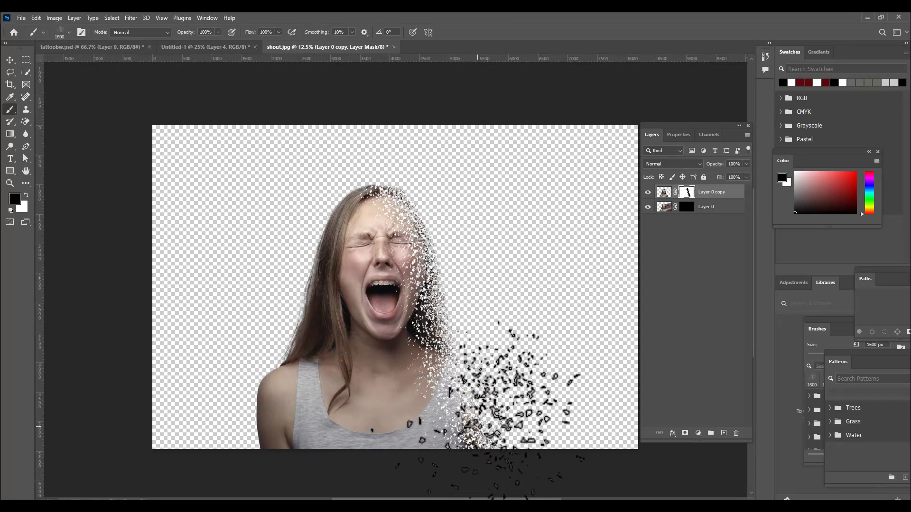
key(bracketleft)
key(bracketleft)
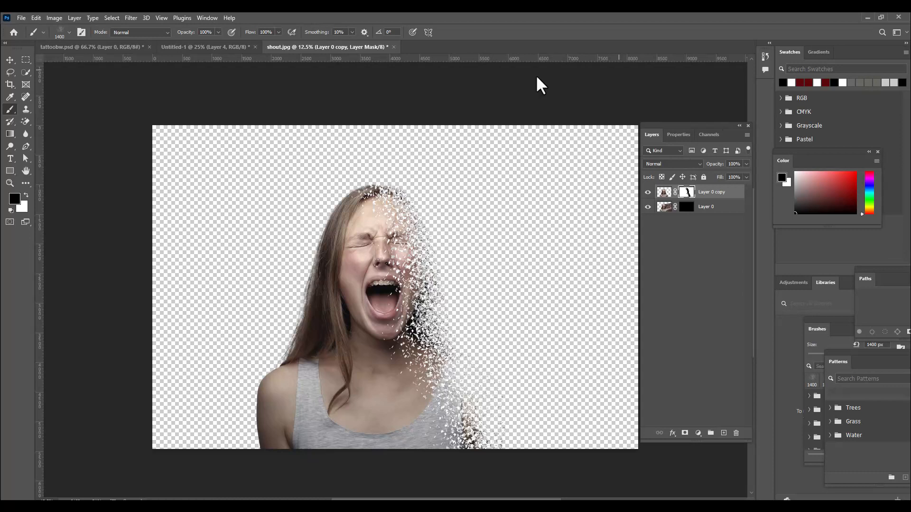
- Switch to the 003_Explosion brush from the Explosion_Brushes set
click(60, 31)
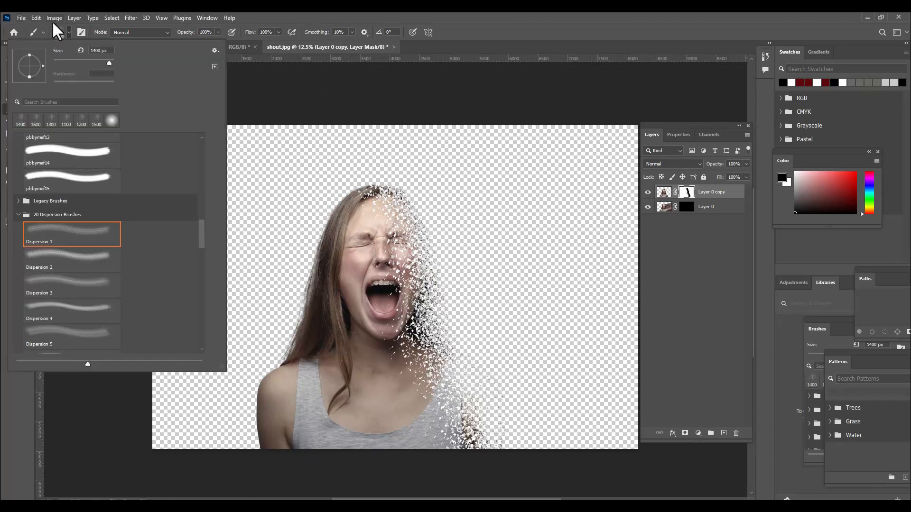
click(19, 216)
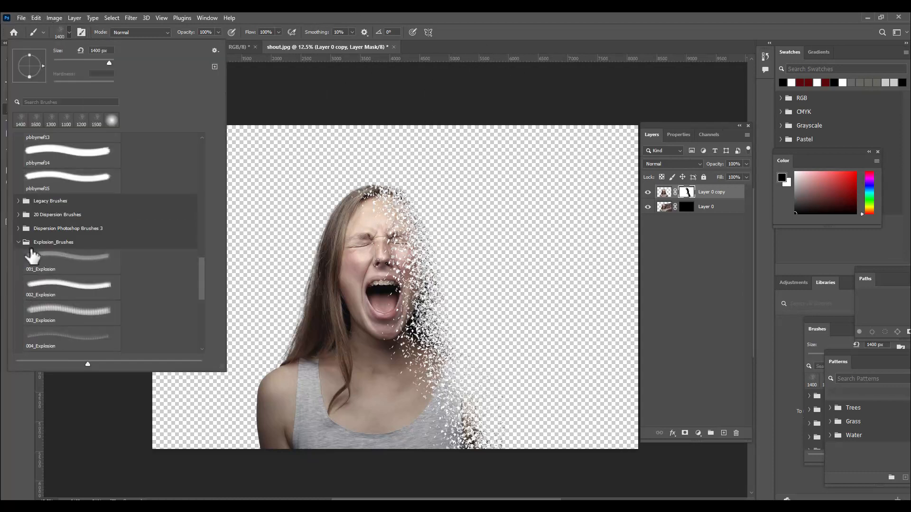
scroll(140, 269, down, 1)
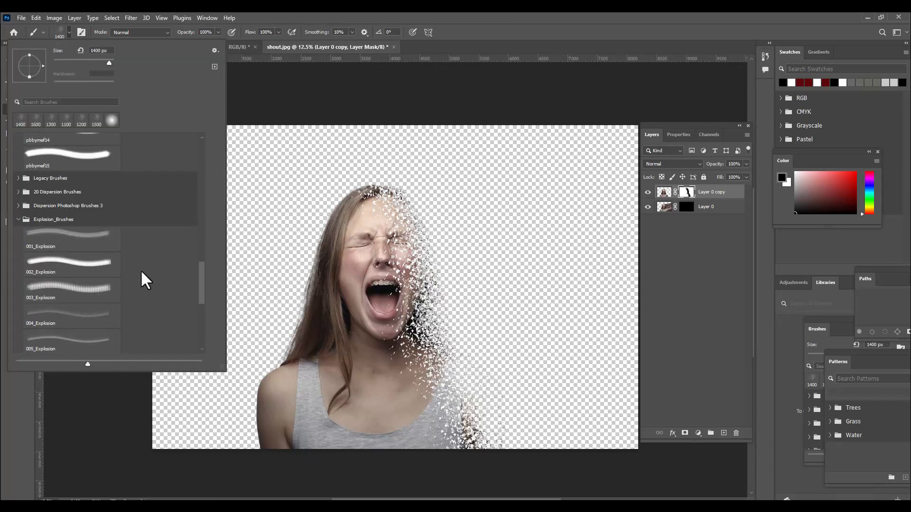
click(77, 287)
scroll(119, 258, down, 2)
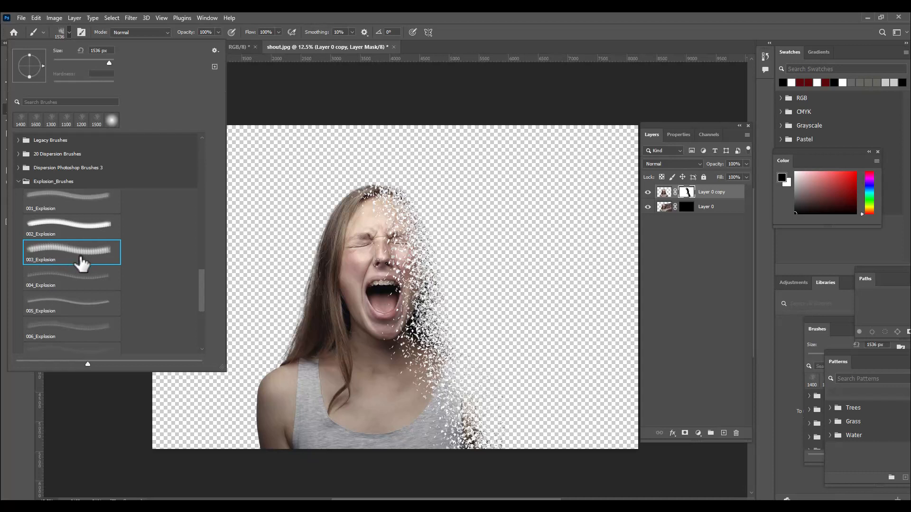
click(472, 17)
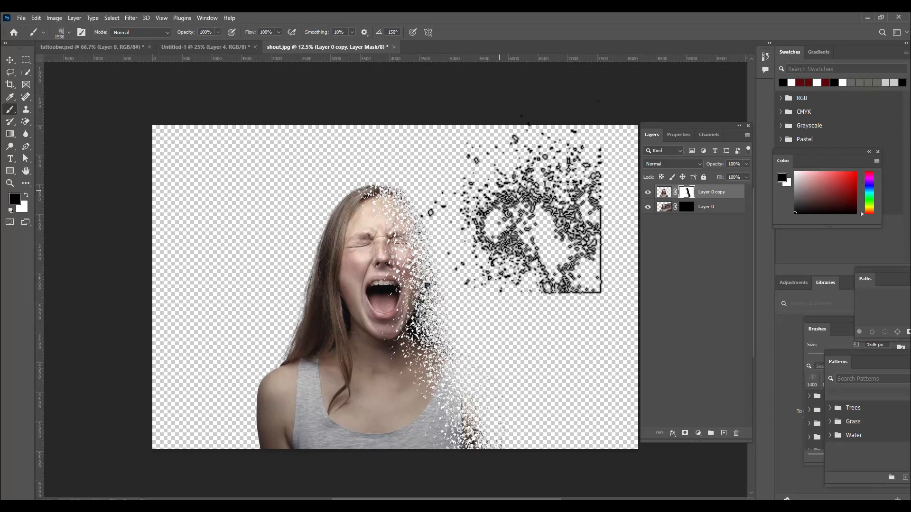
- Stamp black along the head, neck and shoulder edge on Layer 0 copy's mask with the rotated explosion brush at 1400–1700 px
key(])
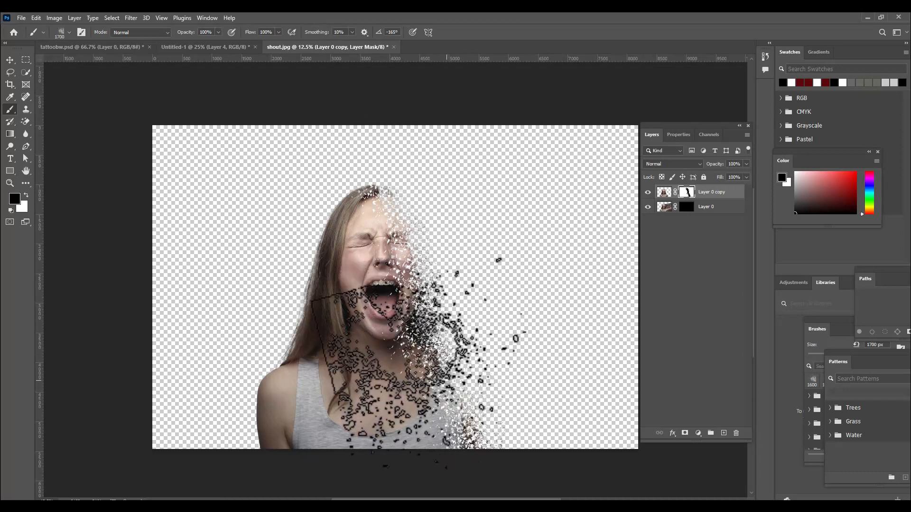
key(])
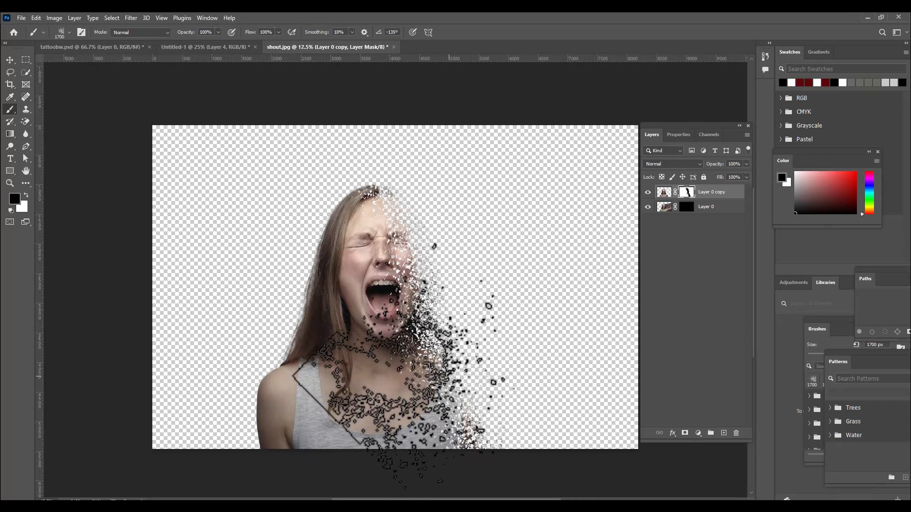
key([)
key([)
key([)
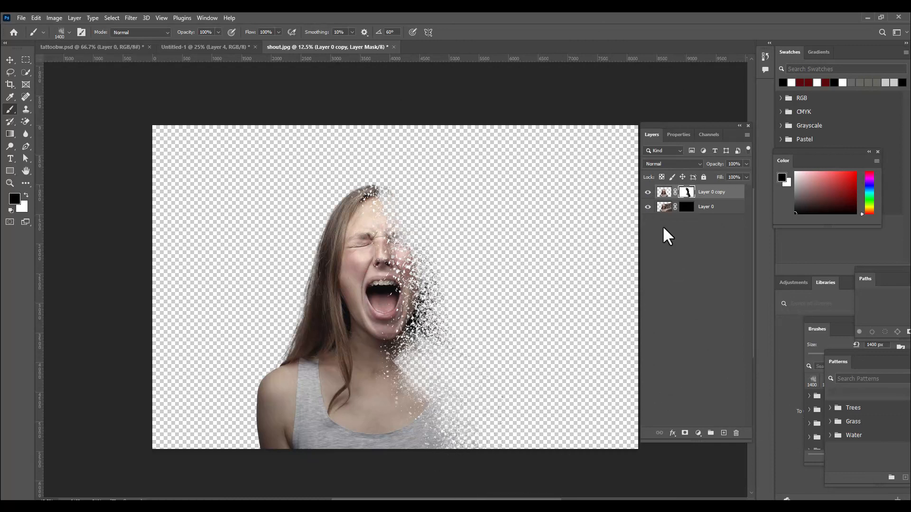
- Target Layer 0's mask and load the Dispersion 1 brush from the 20 Dispersion Brushes set
click(10, 59)
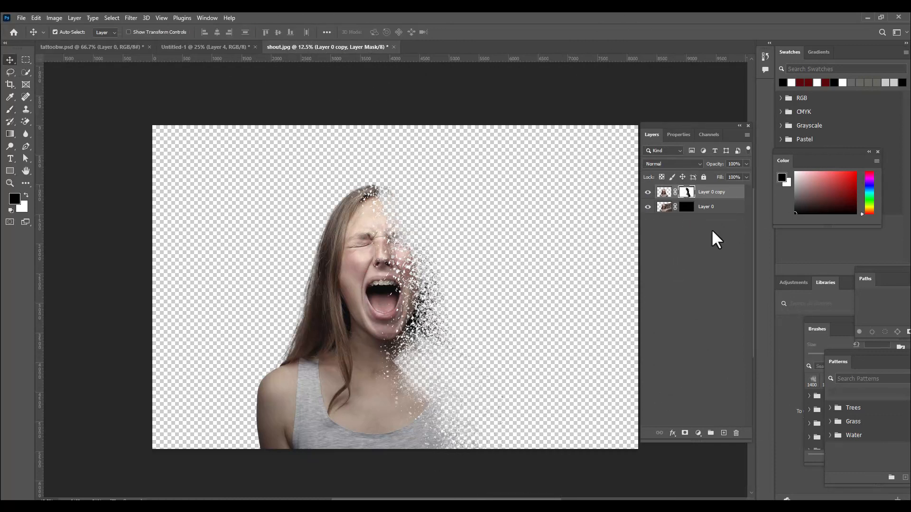
click(685, 208)
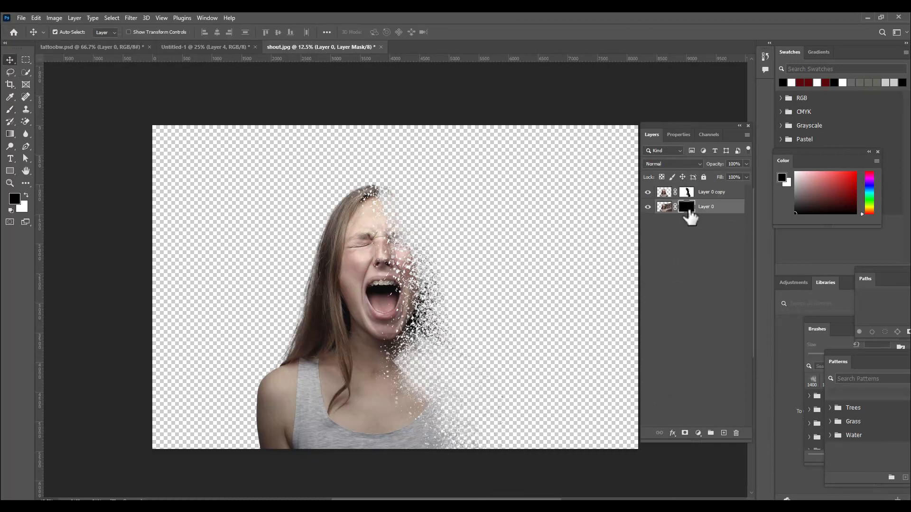
click(10, 110)
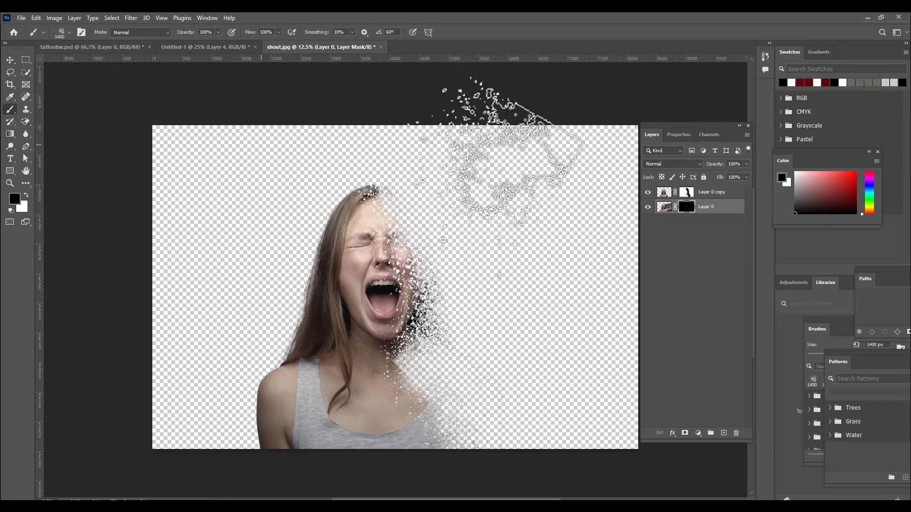
click(64, 31)
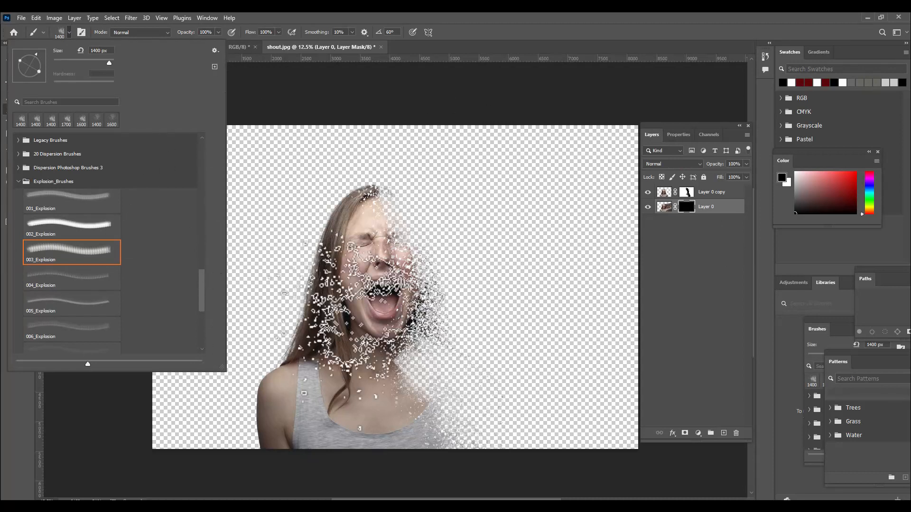
click(18, 154)
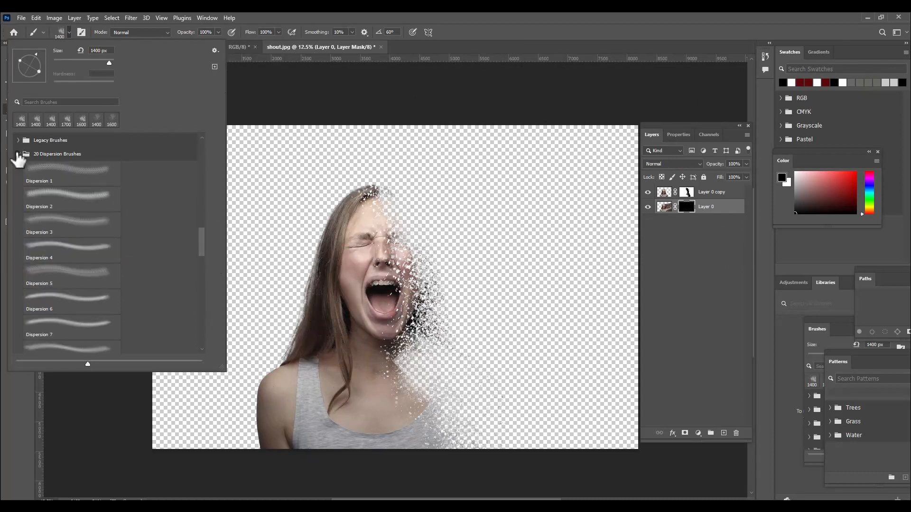
click(69, 175)
click(497, 34)
- Resize the Dispersion 1 brush to 2000 px and make white the foreground colour
key(bracketright)
key(bracketright)
key(bracketleft)
key(bracketleft)
key(bracketleft)
key(bracketleft)
key(bracketleft)
key(bracketleft)
key(bracketleft)
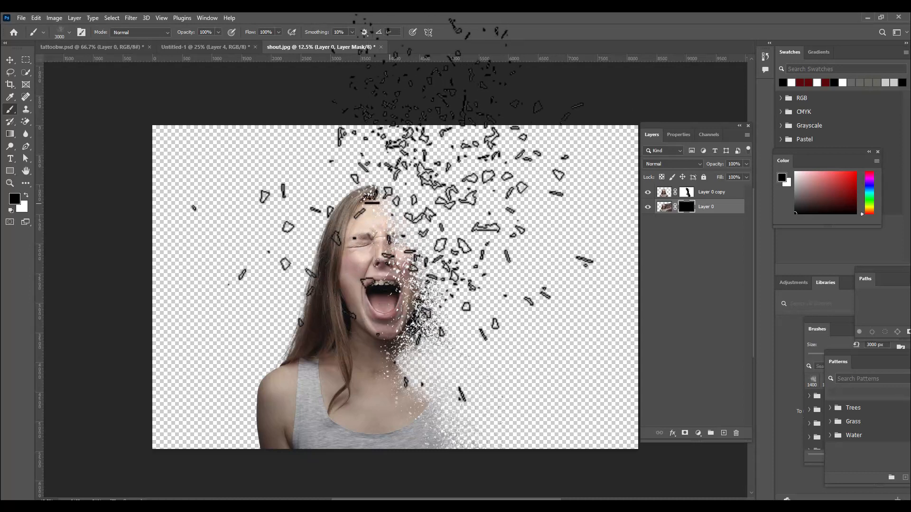
key(bracketleft)
key(bracketleft)
key(bracketleft)
key(bracketleft)
key(bracketleft)
key(bracketleft)
key(bracketleft)
key(bracketleft)
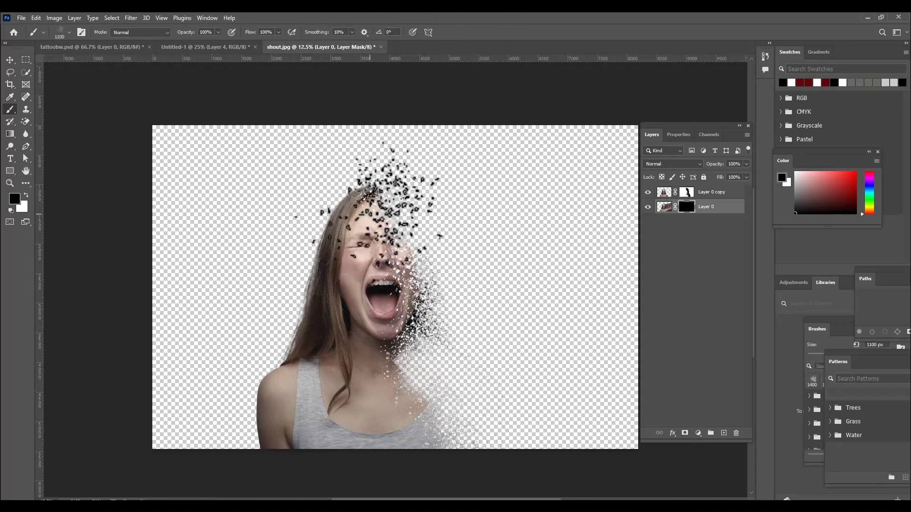
key(bracketright)
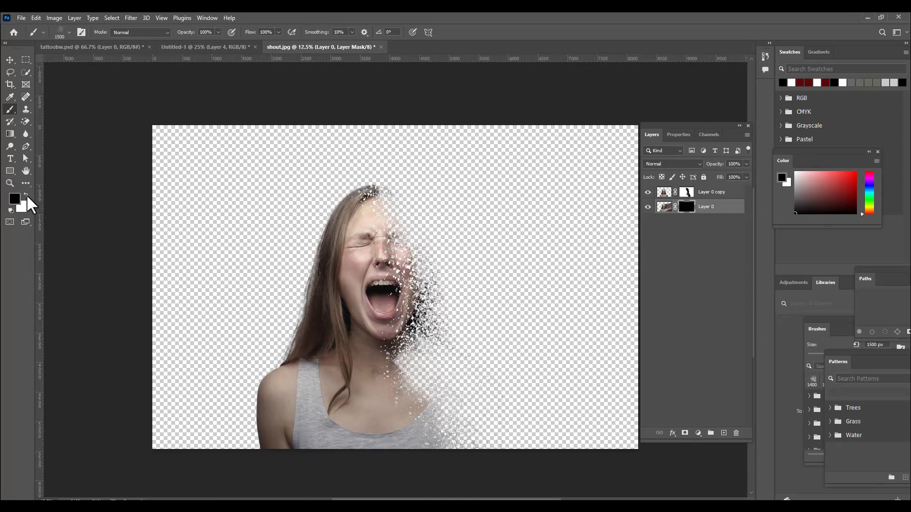
key(bracketright)
key(bracketright)
key(bracketright)
key(bracketright)
key(bracketright)
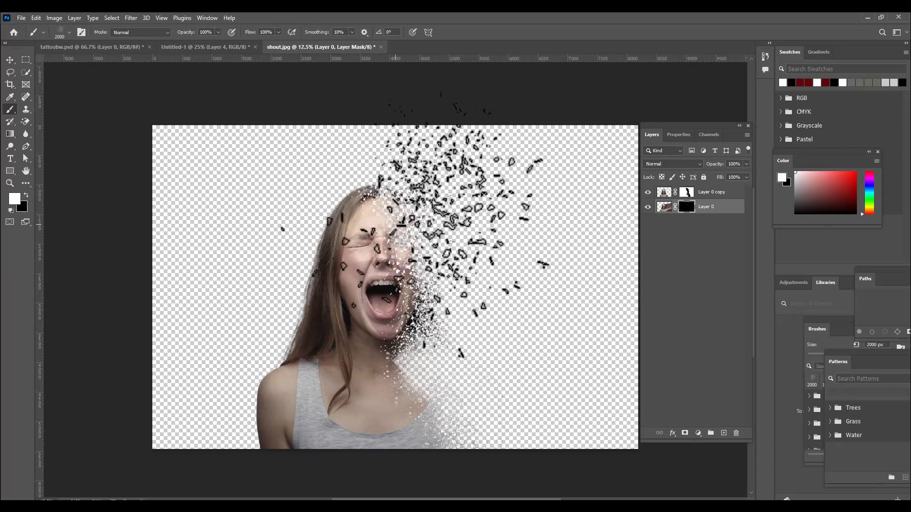
- Stamp white fragments down beside the forehead, face and shoulder on Layer 0's mask, using brush sizes of 2000–2400 px
key(bracketright)
key(bracketright)
key(bracketright)
key(bracketright)
key(bracketright)
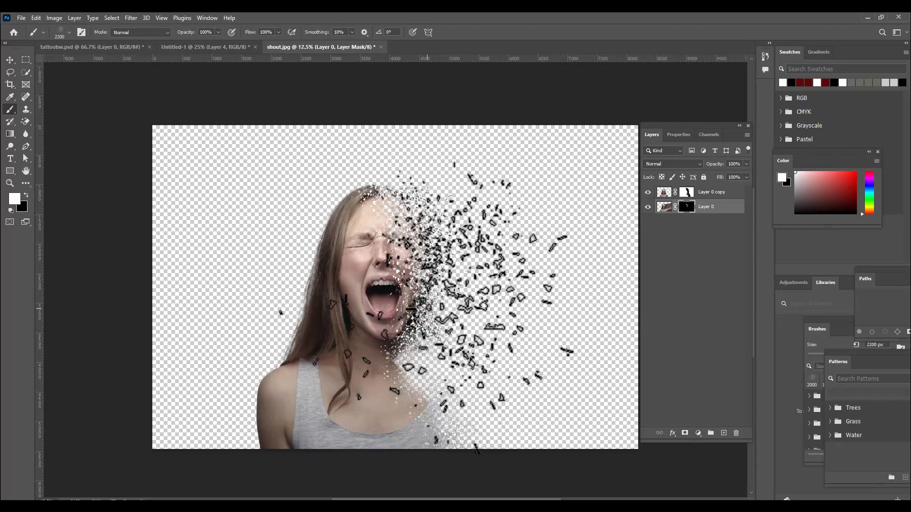
key(bracketleft)
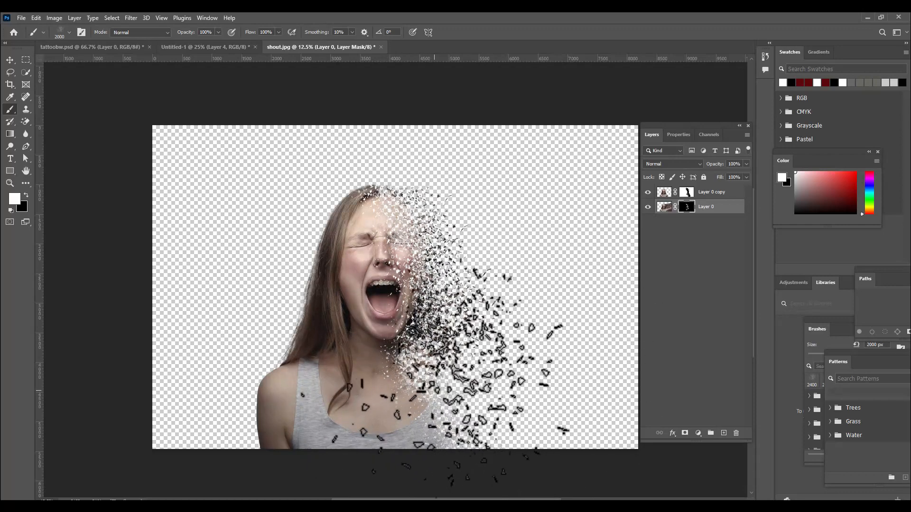
key(bracketright)
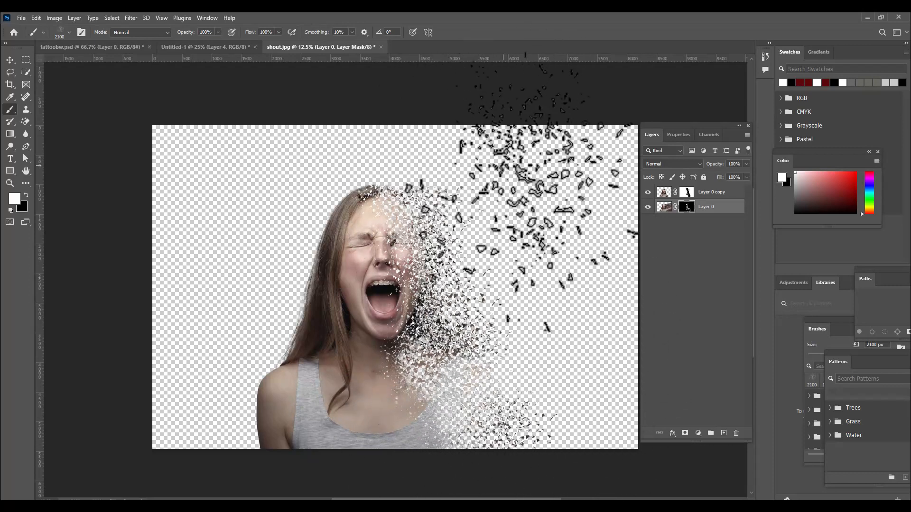
- Extend the white fragments outward from the hair and face on Layer 0's mask, reducing the brush to about 1500 px
key(bracketright)
key(bracketright)
key(bracketleft)
key(bracketleft)
key(bracketleft)
key(bracketleft)
key(bracketleft)
key(bracketleft)
key(bracketleft)
key(bracketleft)
key(bracketleft)
key(bracketleft)
key(bracketleft)
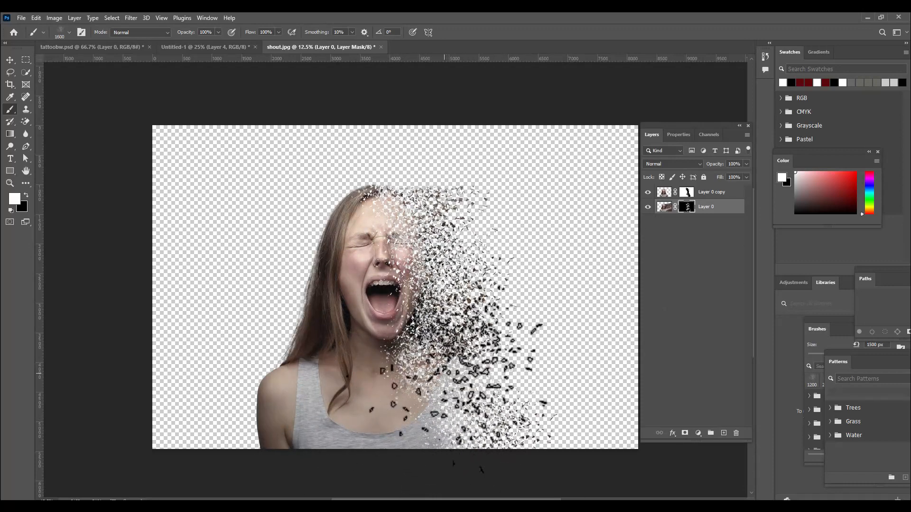
- Scatter larger white fragments farther out from the face on Layer 0's mask, enlarging the brush to 3100–3200 px
key(bracketright)
key(bracketright)
key(bracketright)
key(bracketright)
key(bracketright)
key(bracketright)
key(bracketright)
key(bracketright)
key(bracketright)
key(bracketright)
key(bracketright)
key(bracketright)
key(bracketright)
key(bracketright)
key(bracketright)
key(bracketright)
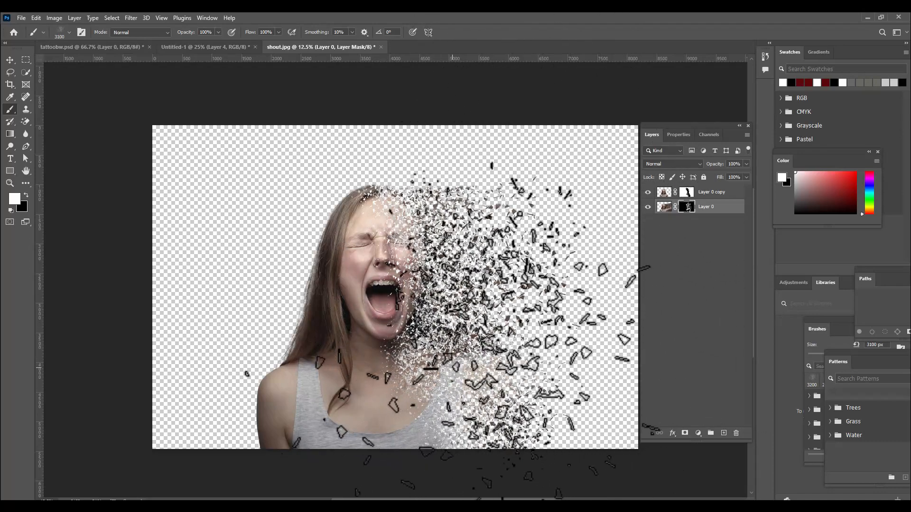
- Reduce the brush to 2400 px and fill out the fragments beside the face and shoulder on Layer 0's mask
key(bracketleft)
key(bracketleft)
key(bracketleft)
key(bracketleft)
key(bracketleft)
key(bracketleft)
key(bracketleft)
mouse_move(408, 332)
mouse_down()
mouse_move(522, 418)
mouse_move(621, 394)
mouse_up()
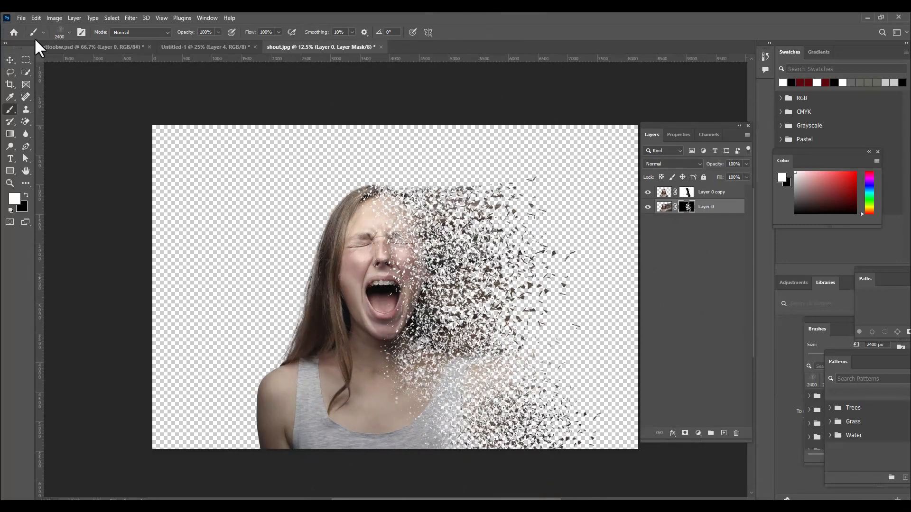
- Switch from the dispersion brush to 003_Explosion in the Explosion_Brushes set
click(62, 29)
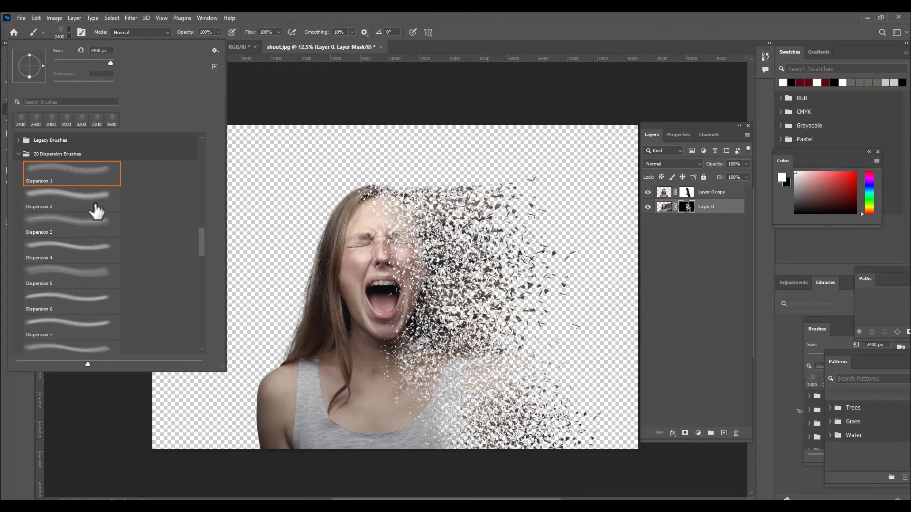
click(18, 153)
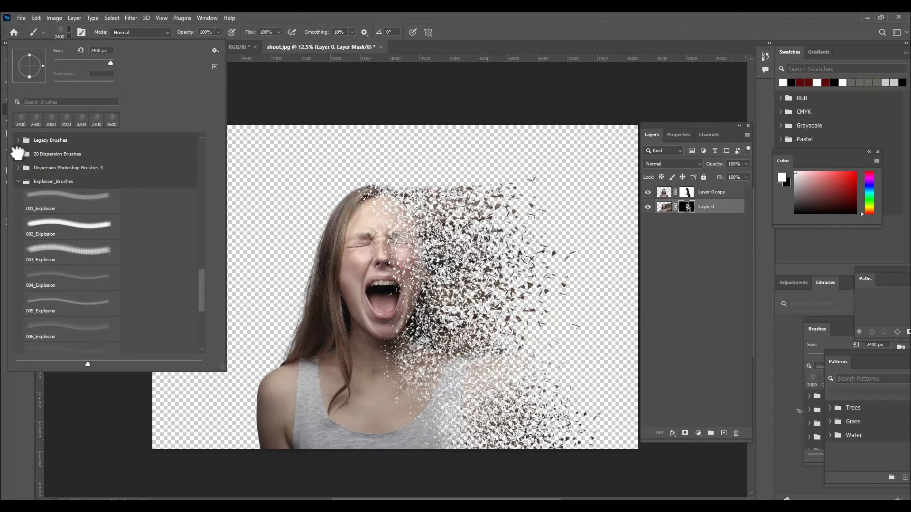
click(69, 254)
click(497, 11)
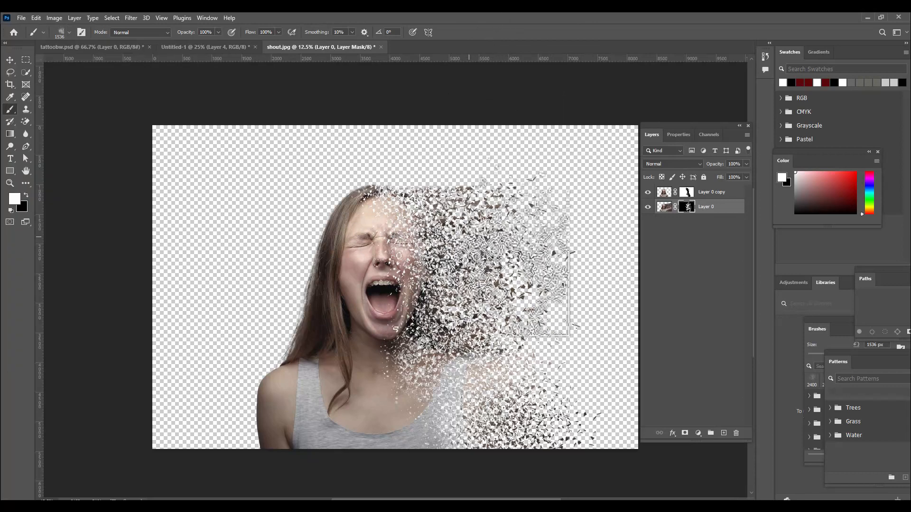
- Rotate the explosion brush to -150° and stamp white over the dispersed area of Layer 0's mask at 2300–2600 px
key(bracketright)
key(bracketright)
key(bracketright)
key(bracketright)
key(bracketright)
key(bracketright)
key(bracketright)
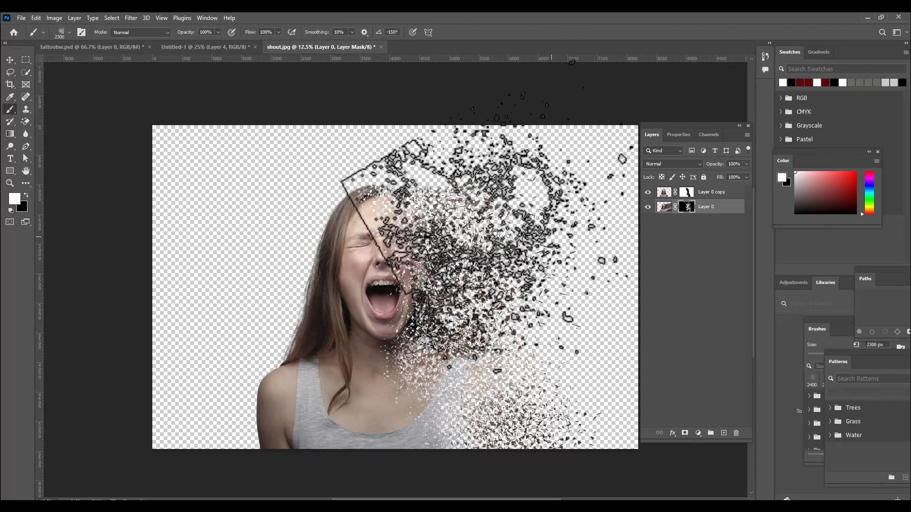
key(bracketright)
key(bracketright)
key(bracketright)
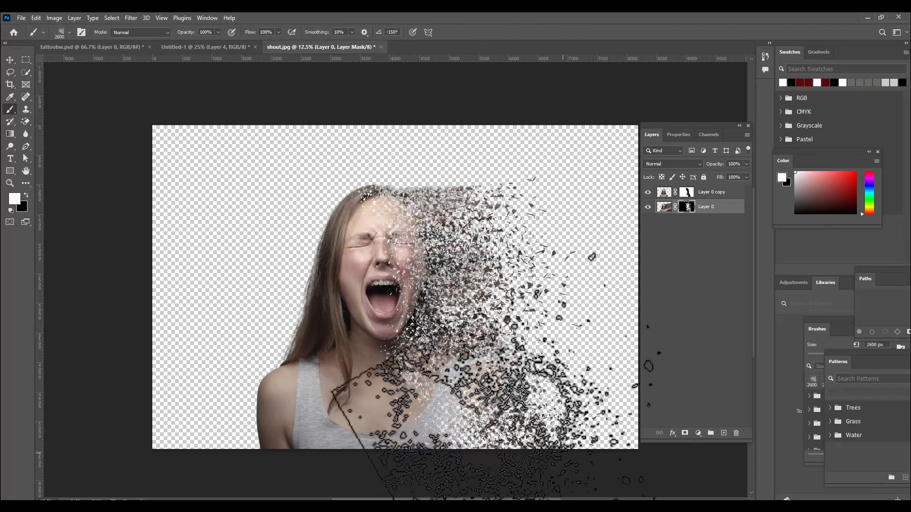
- Enlarge the explosion brush to 3500 px, stamp white over the stretched hair and arm, and rotate the tip to -166°
key(bracketright)
key(bracketright)
key(bracketright)
key(bracketright)
key(bracketright)
key(bracketright)
key(bracketright)
key(bracketright)
key(bracketright)
click(546, 290)
key(shift+Right)
key(Right)
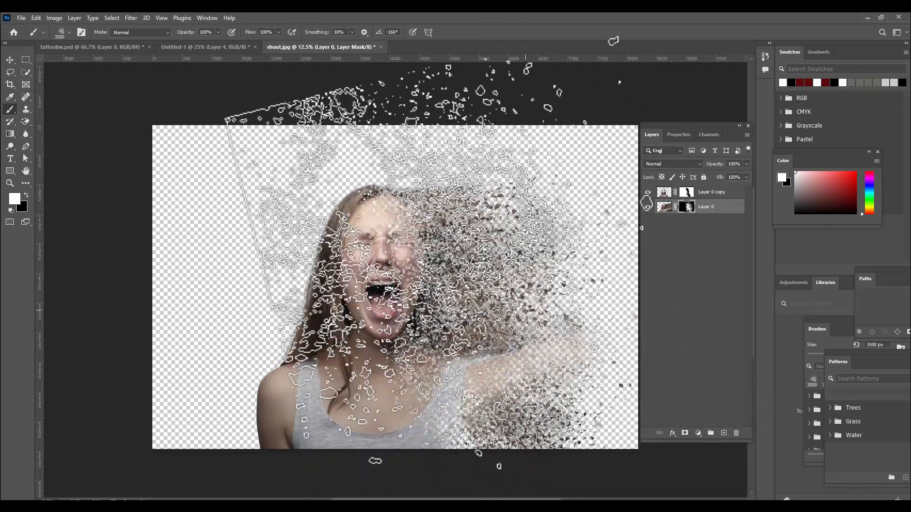
- Reveal the stretched hair and arm out to the right canvas edge on Layer 0's mask with the explosion brush at up to 3800 px
key(bracketleft)
key(bracketleft)
key(bracketleft)
key(bracketright)
key(bracketright)
key(bracketright)
key(bracketright)
key(bracketright)
key(bracketright)
key(bracketright)
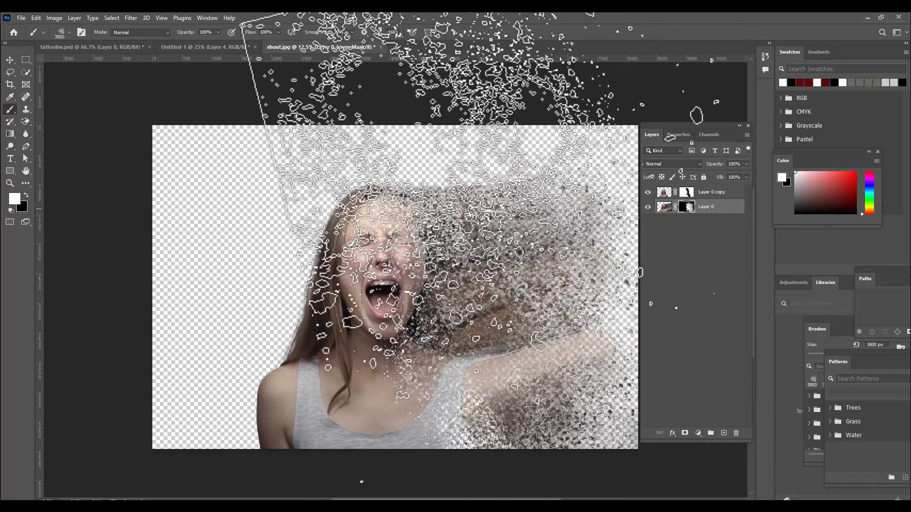
click(603, 256)
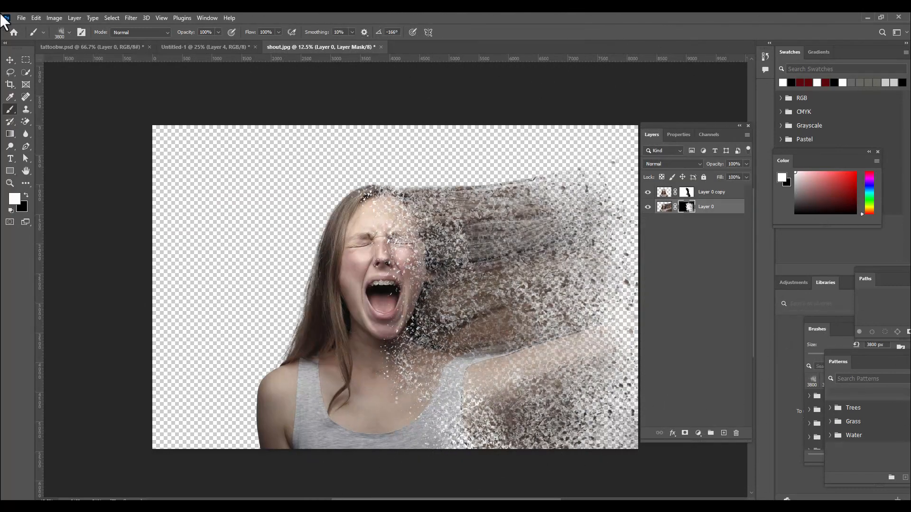
- Reduce the explosion brush size to 2600 px
key(bracketleft)
key(bracketleft)
key(bracketleft)
key(bracketleft)
key(bracketleft)
key(bracketleft)
key(bracketleft)
key(bracketleft)
key(bracketleft)
key(bracketleft)
key(bracketleft)
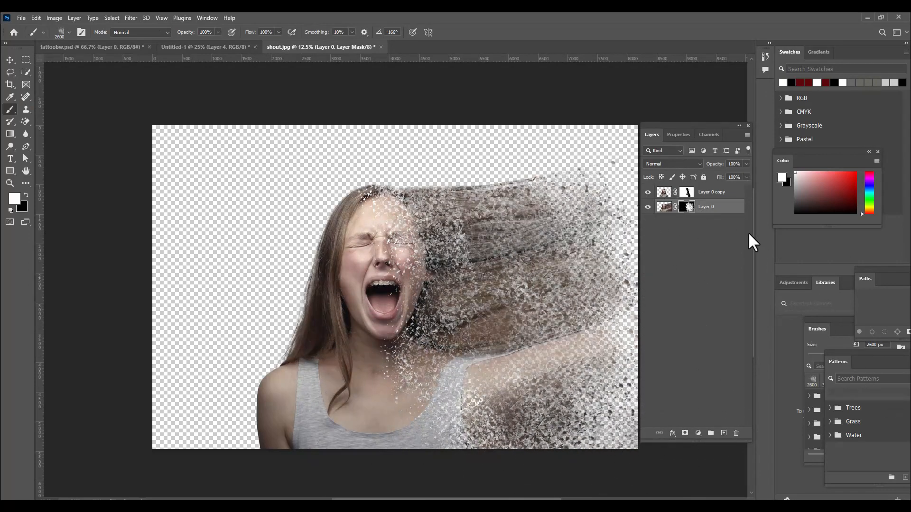
- Add a new layer beneath Layer 0 and fill it with black as the backdrop
ctrl+click(723, 433)
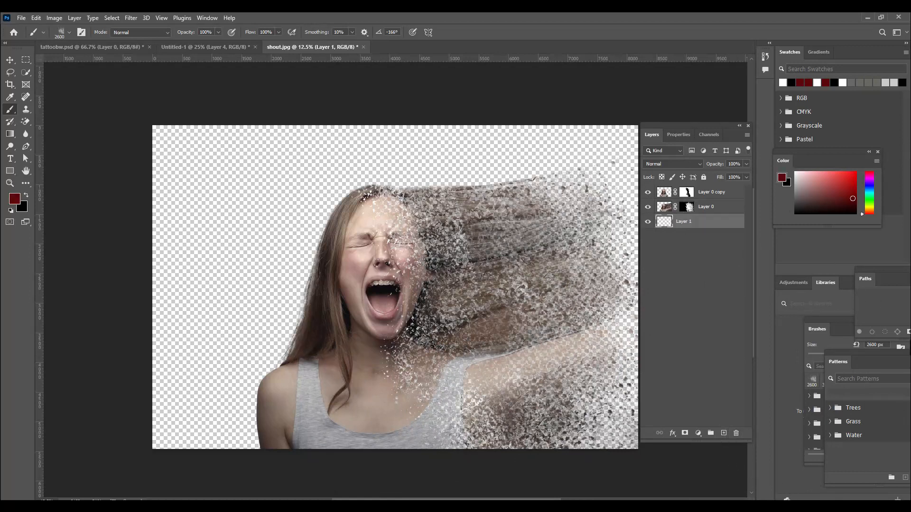
key(ctrl+BackSpace)
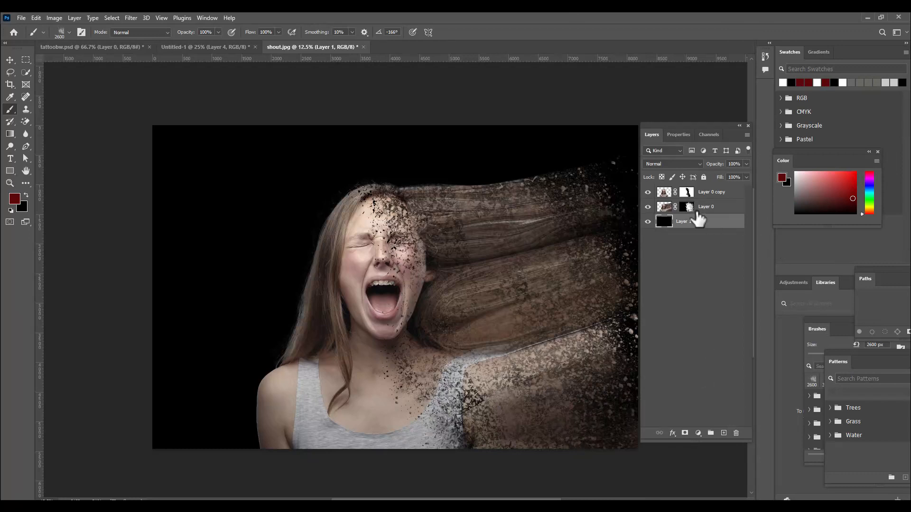
- Return to the Dispersion 1 brush from the 20 Dispersion Brushes set and enlarge it to 3300 px
click(61, 33)
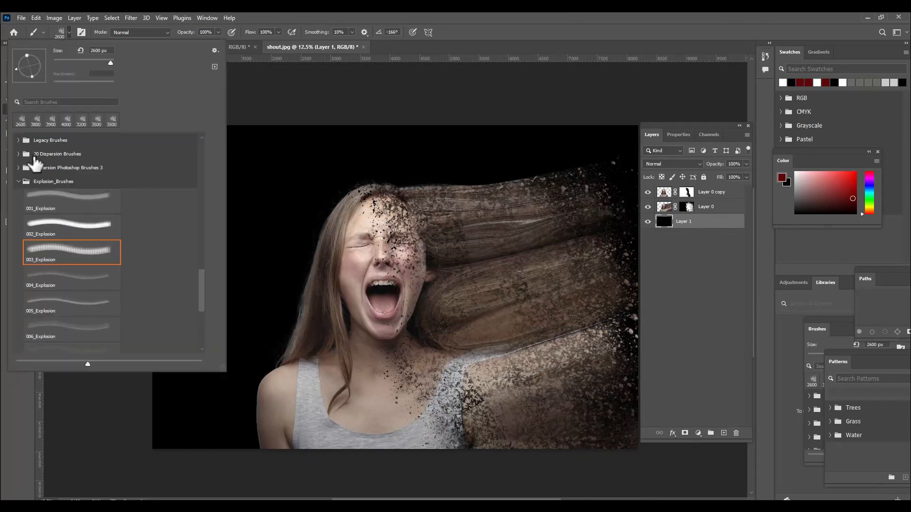
click(18, 154)
click(55, 176)
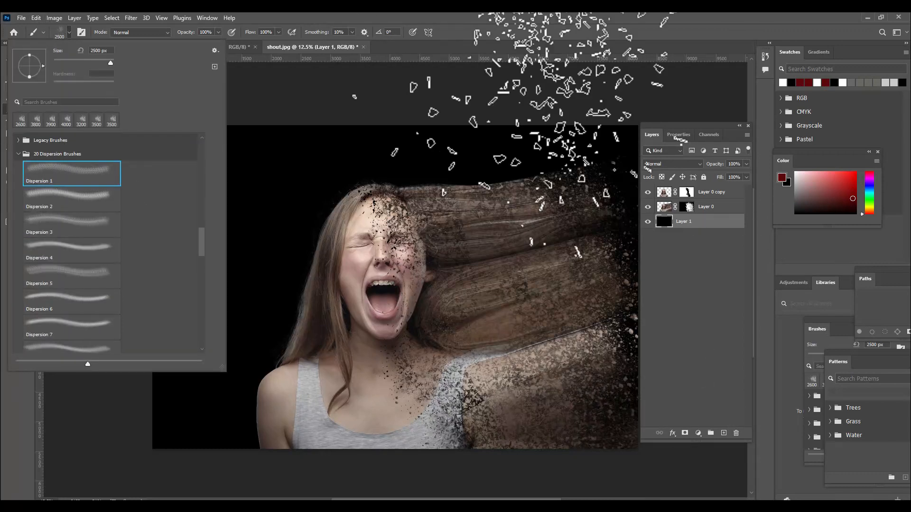
click(536, 21)
key(])
key(])
key(])
key(])
key(])
key(])
key(])
key(])
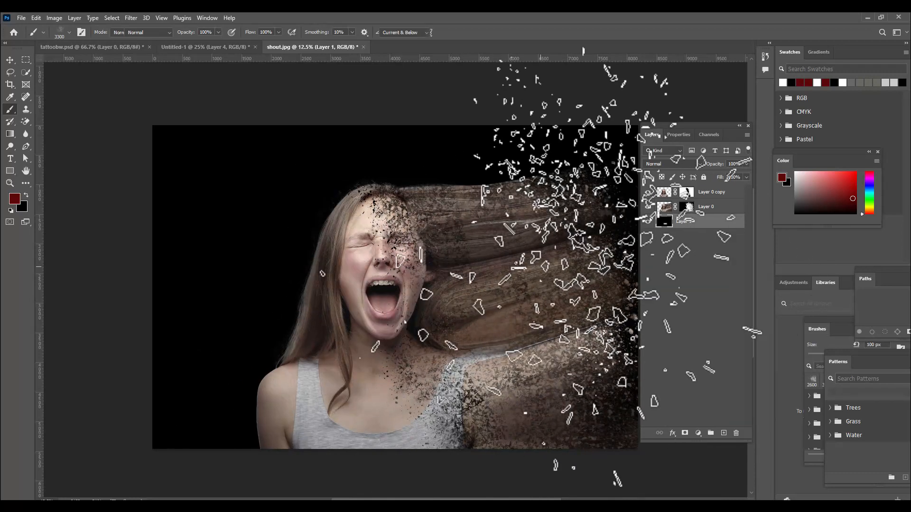
key(s)
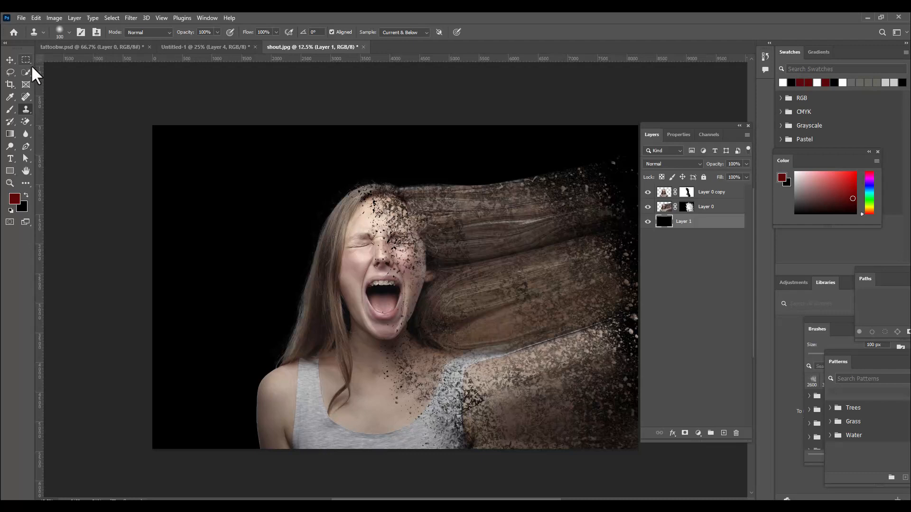
click(10, 110)
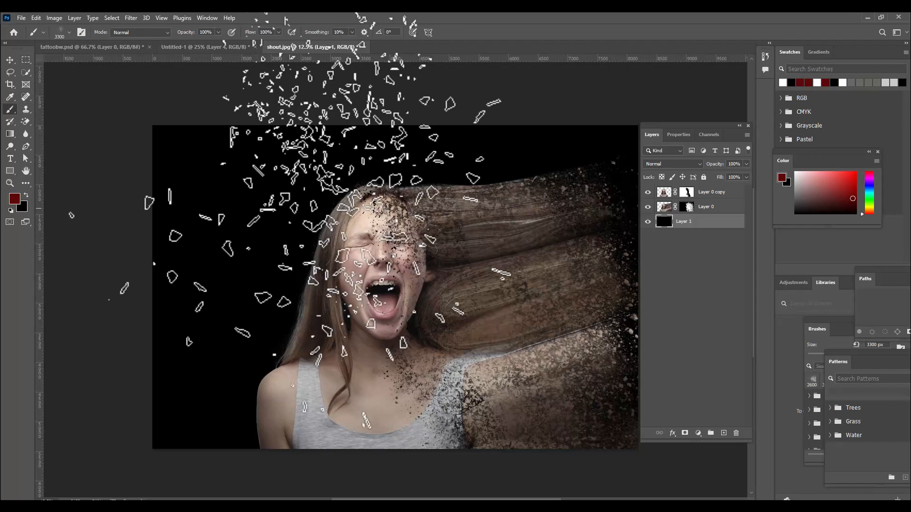
- Target Layer 0's mask with black as the foreground colour and stamp fragments out of the stretched hair at 3300 px
key(d)
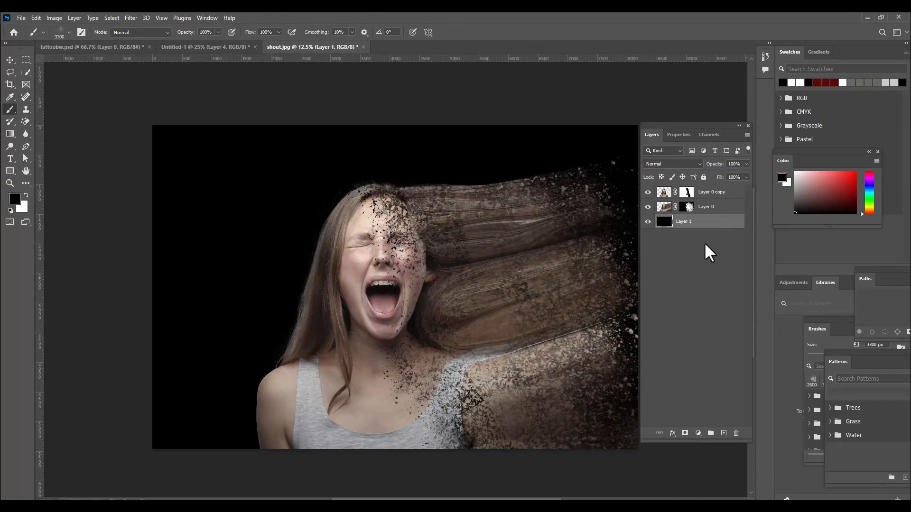
click(686, 207)
key(x)
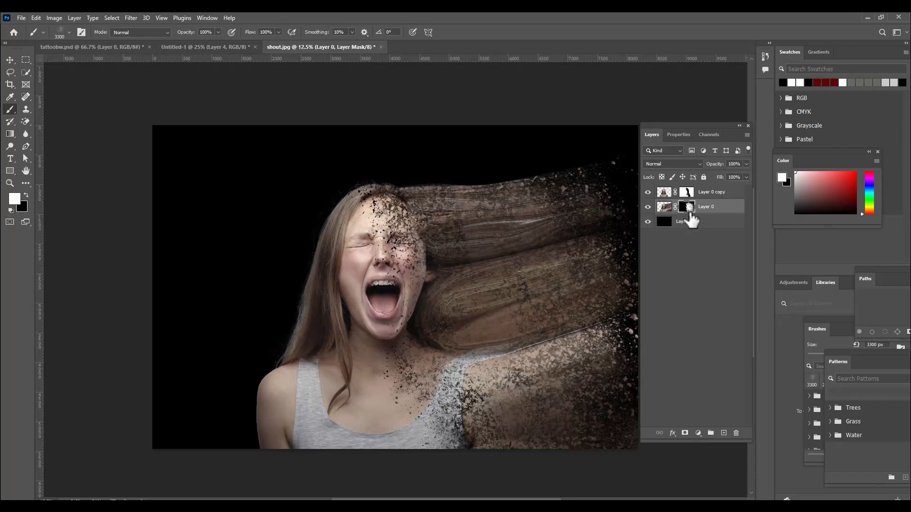
click(26, 196)
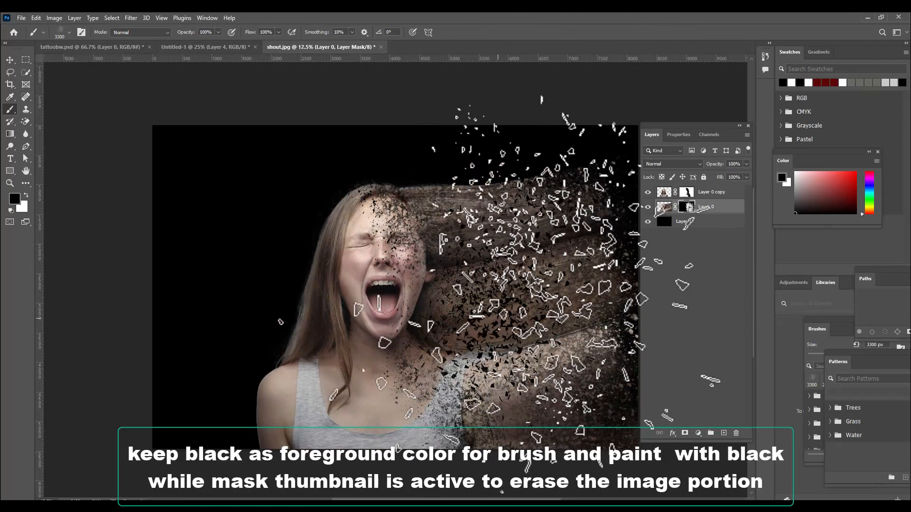
- Reduce the brush to 2300 px and break up the rest of the stretched hair and arm with black on Layer 0's mask
key(bracketleft)
key(bracketleft)
key(bracketleft)
key(bracketleft)
key(bracketleft)
key(bracketleft)
key(bracketleft)
key(bracketleft)
key(bracketleft)
key(bracketleft)
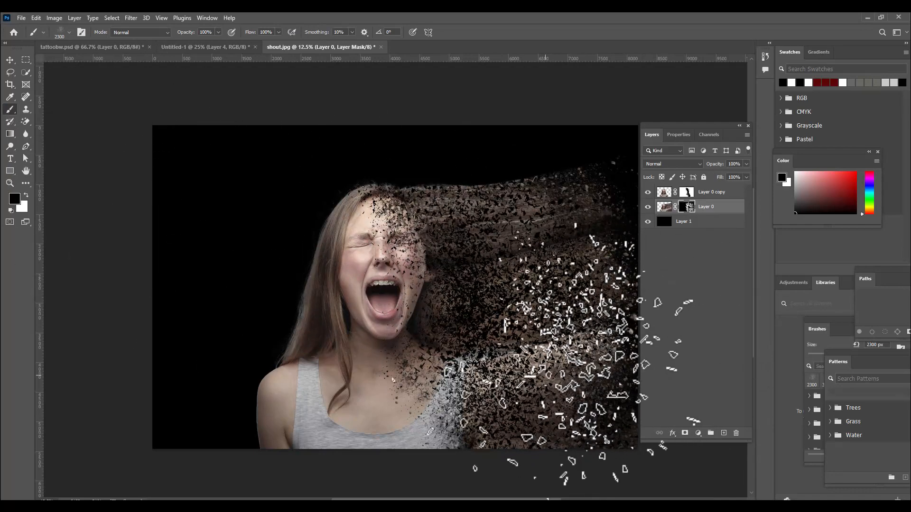
- Enlarge the dispersion brush to 2500 px and stamp more black fragments through the stretched area on Layer 0's mask
key(bracketright)
key(bracketright)
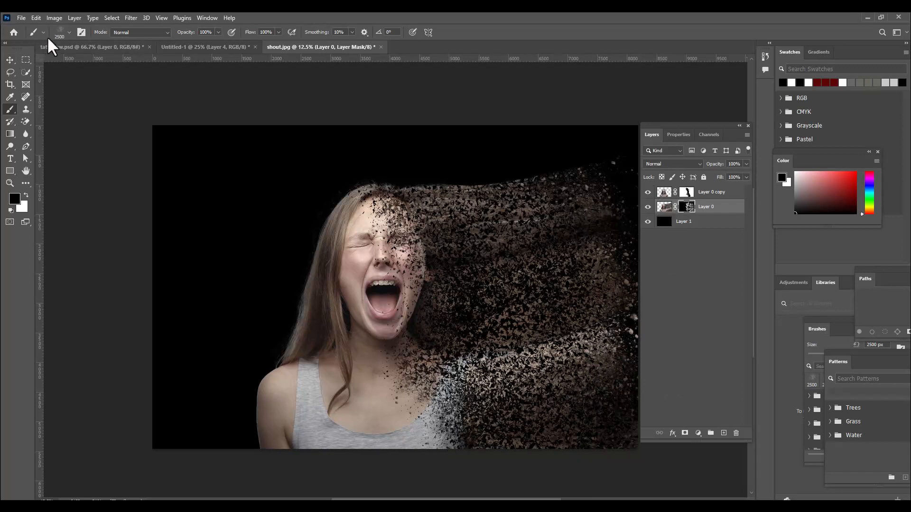
- Switch to the 003_Explosion brush, enlarge it to 2400 px at -135°, and stamp black over the stretched arm on Layer 0's mask
click(69, 33)
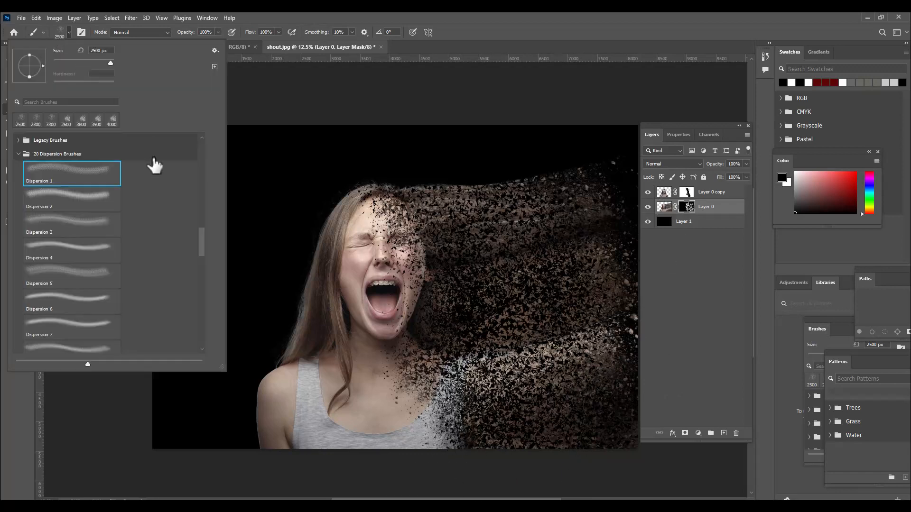
click(18, 154)
click(67, 250)
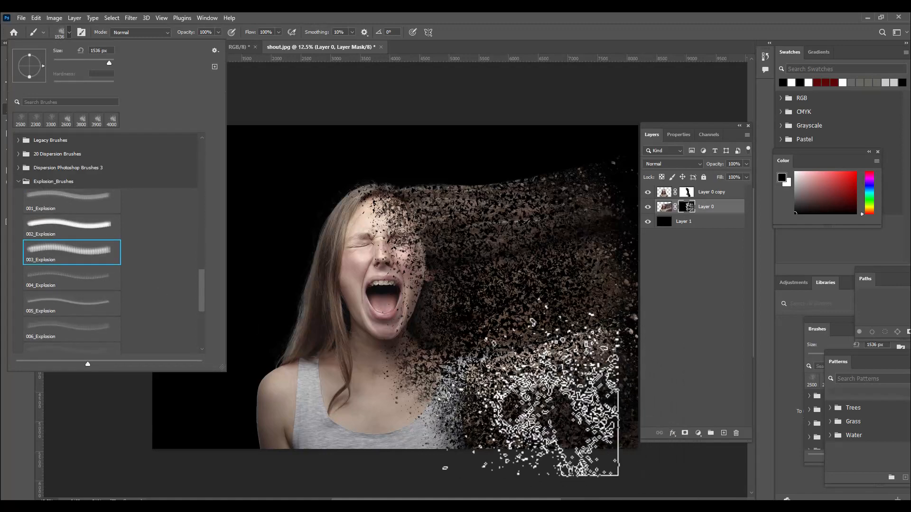
click(549, 135)
key(bracketright)
key(bracketright)
key(bracketright)
key(bracketright)
key(bracketright)
key(bracketright)
key(bracketright)
key(bracketright)
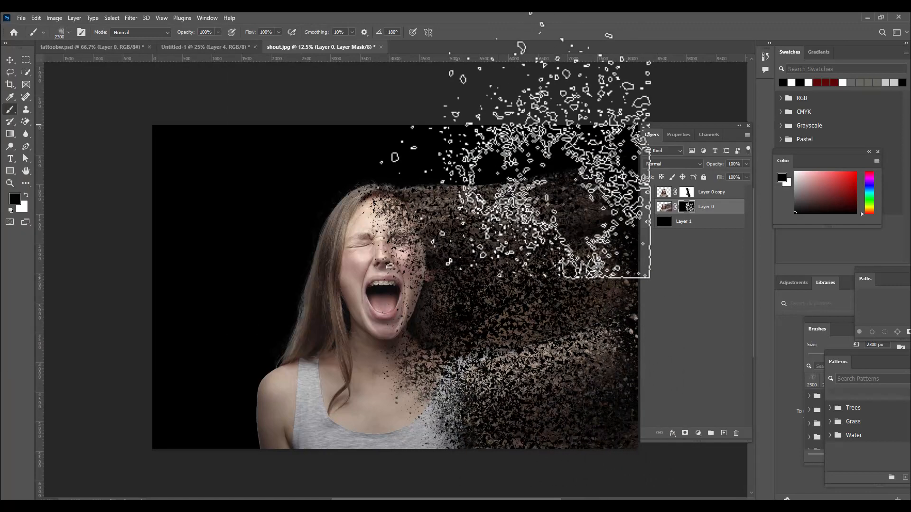
key(bracketright)
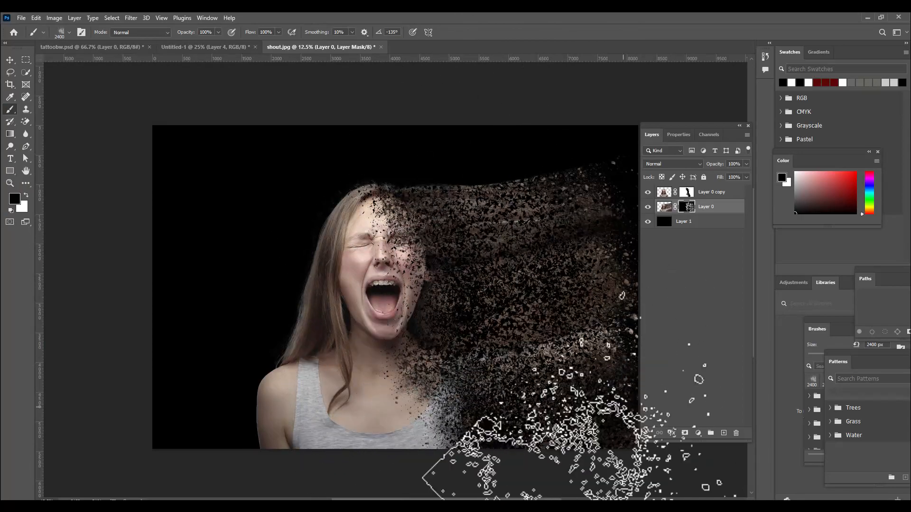
- Enlarge the explosion brush to 3300 px and further thin out the stretched shirt and arm on Layer 0's mask
key(bracketright)
key(bracketright)
key(bracketright)
key(bracketright)
key(bracketright)
key(bracketright)
key(bracketright)
key(bracketright)
key(bracketright)
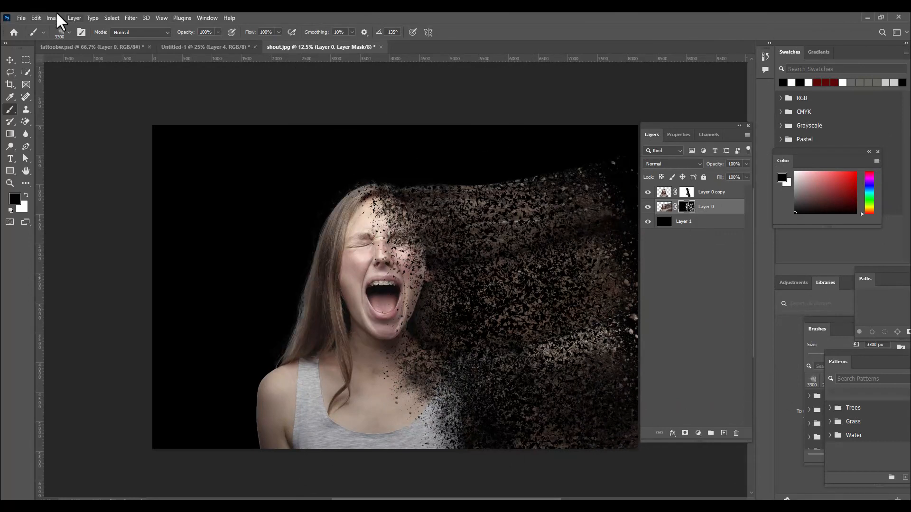
- Apply a Motion Blur to Layer 0's mask with a 0° angle and a distance of 9 pixels
click(129, 18)
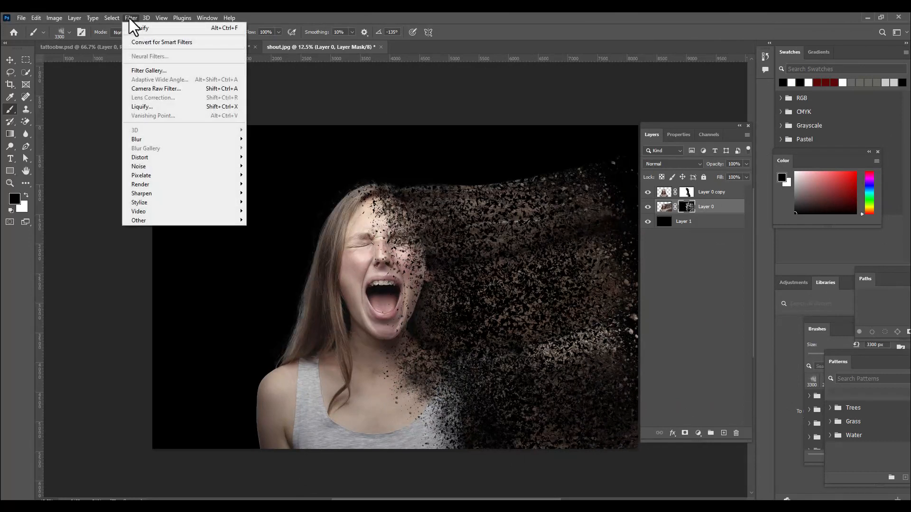
mouse_move(171, 141)
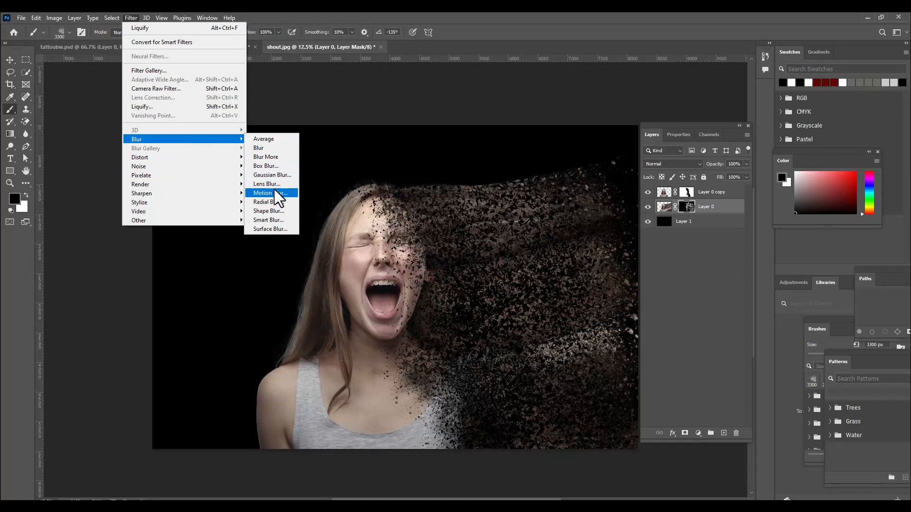
click(294, 193)
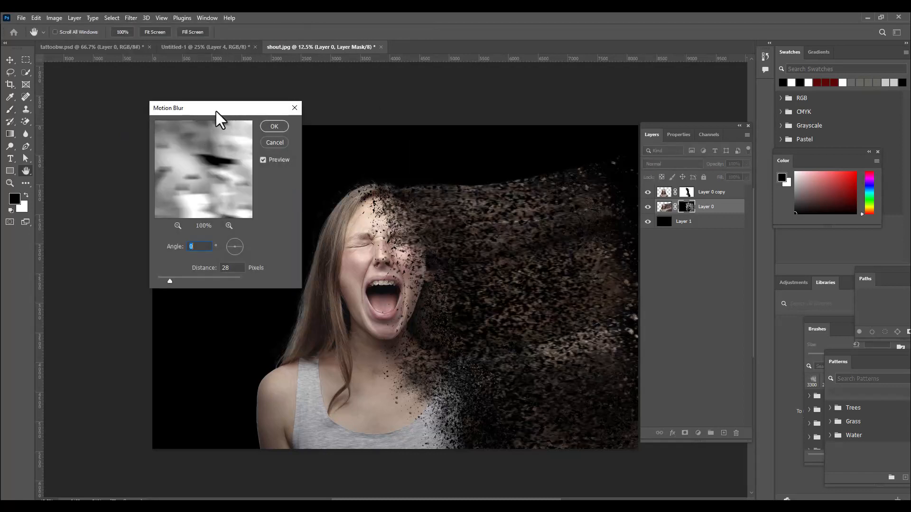
drag(215, 112, 210, 112)
drag(166, 281, 155, 281)
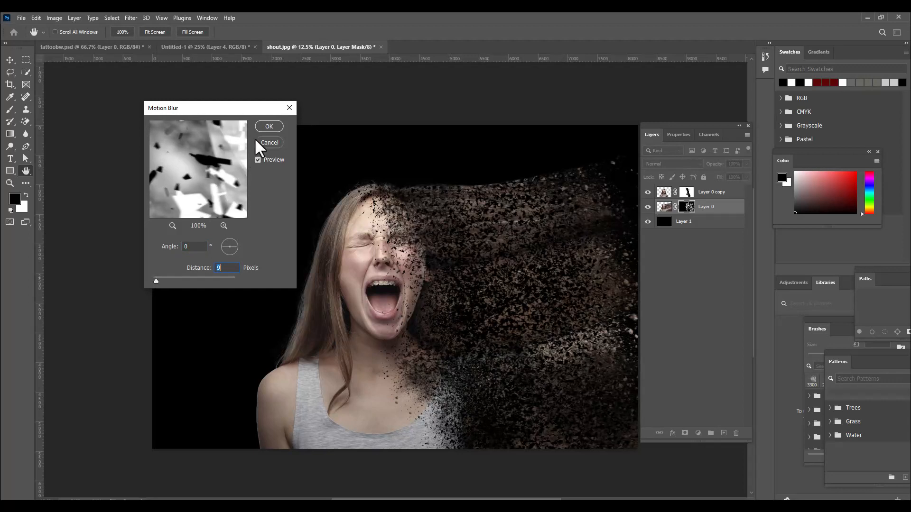
click(268, 125)
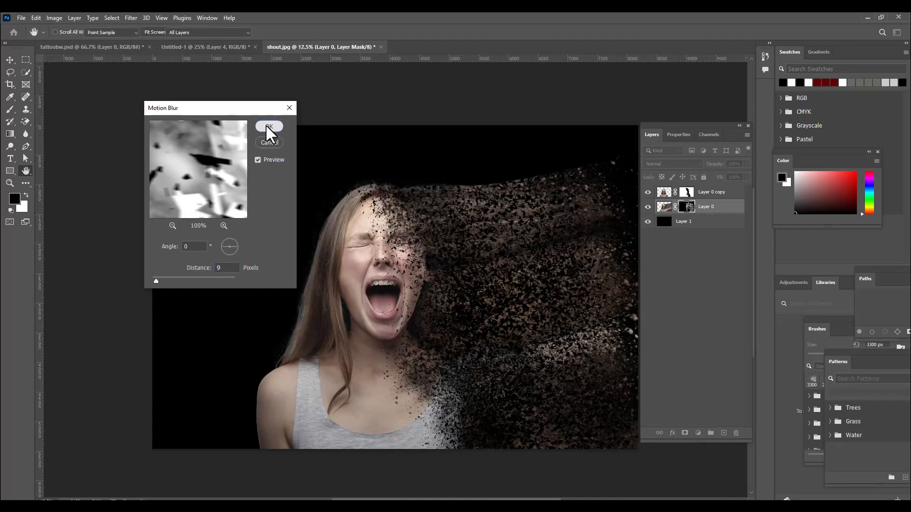
- Apply a Motion Blur to Layer 0 copy's mask with a 0° angle and a distance of about 25 pixels
key(b)
click(691, 193)
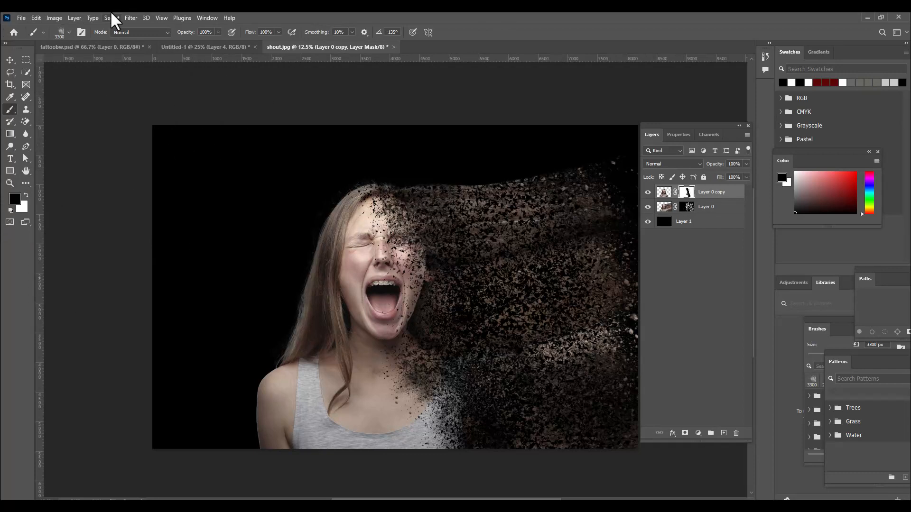
click(129, 19)
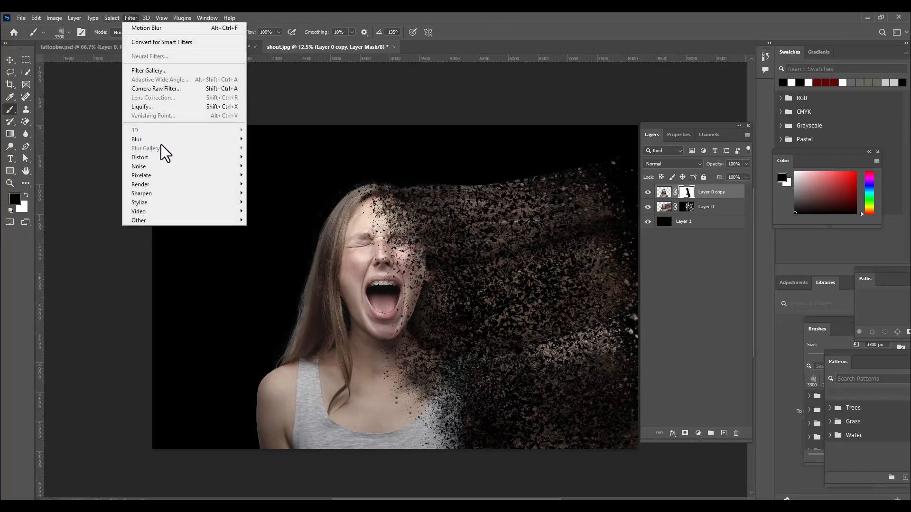
mouse_move(160, 139)
click(286, 194)
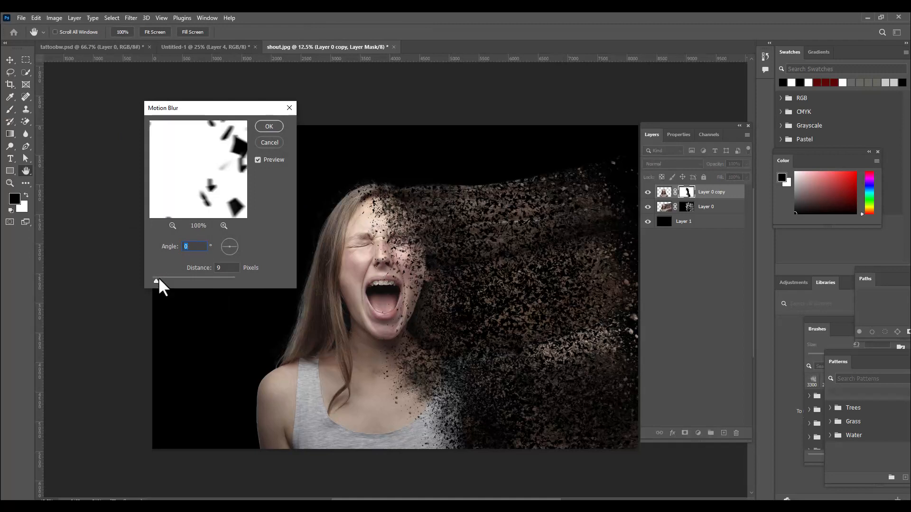
drag(155, 280, 183, 278)
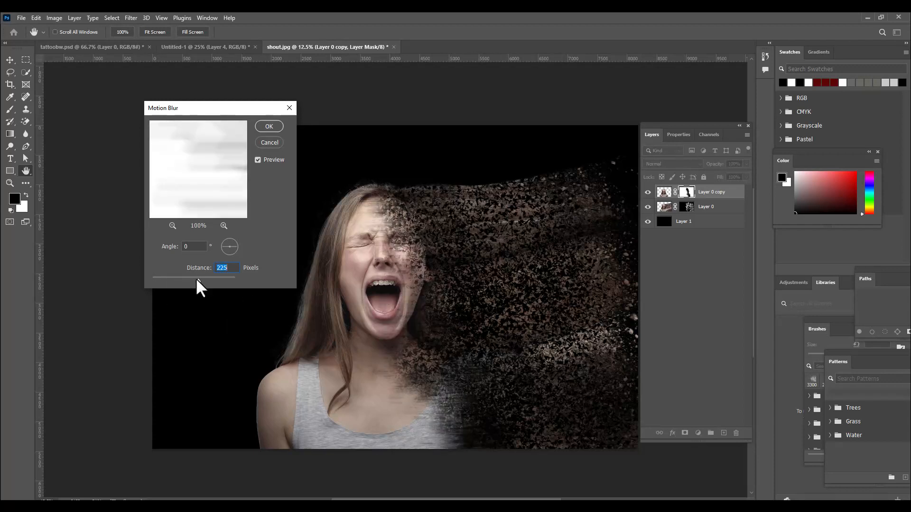
drag(189, 281, 170, 280)
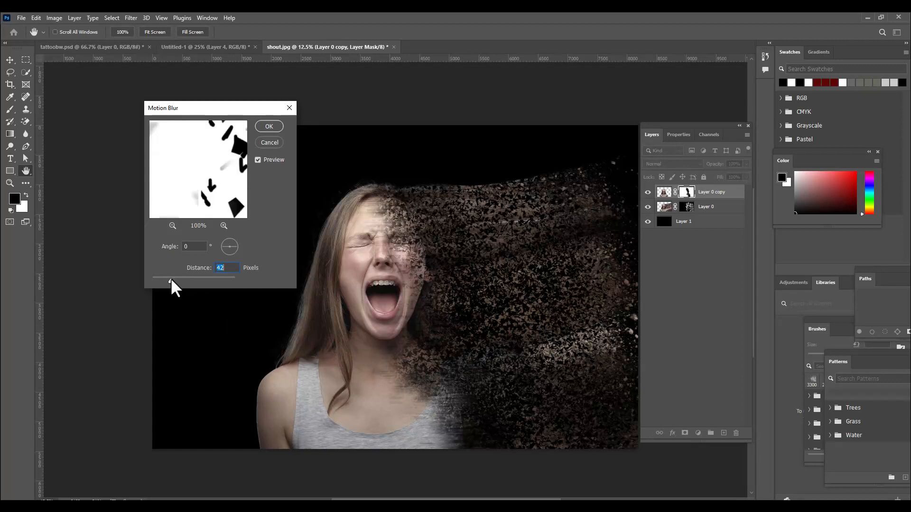
drag(171, 280, 162, 280)
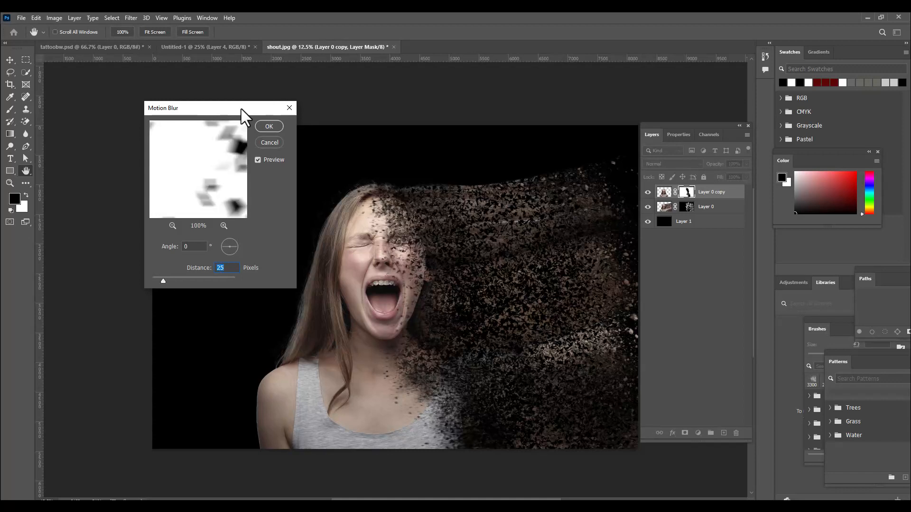
drag(159, 283, 160, 281)
click(267, 127)
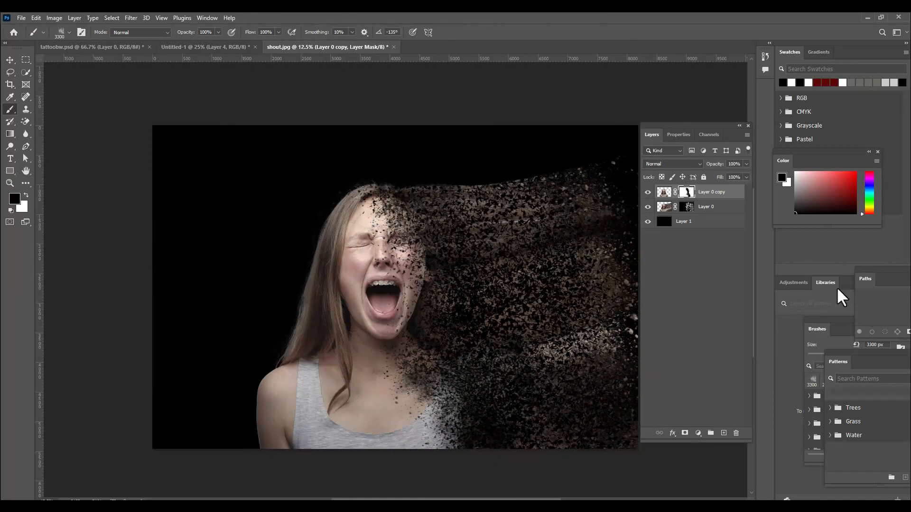
- Switch to a brush from the 20 Dispersion Brushes set, reduce it to 1700 px, and stamp black around the mouth on Layer 0 copy's mask
click(61, 30)
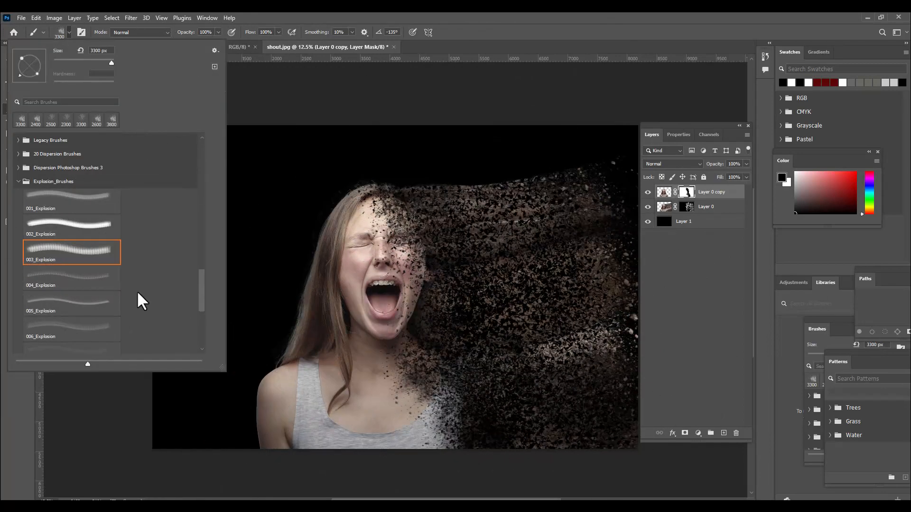
click(19, 154)
click(551, 14)
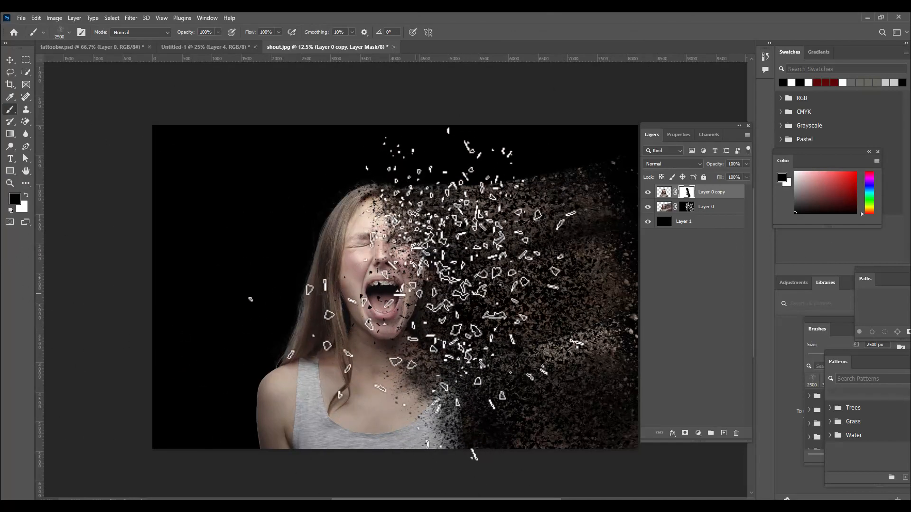
key(bracketleft)
key(bracketleft)
key(bracketleft)
key(bracketleft)
key(bracketleft)
key(bracketleft)
key(bracketleft)
key(bracketleft)
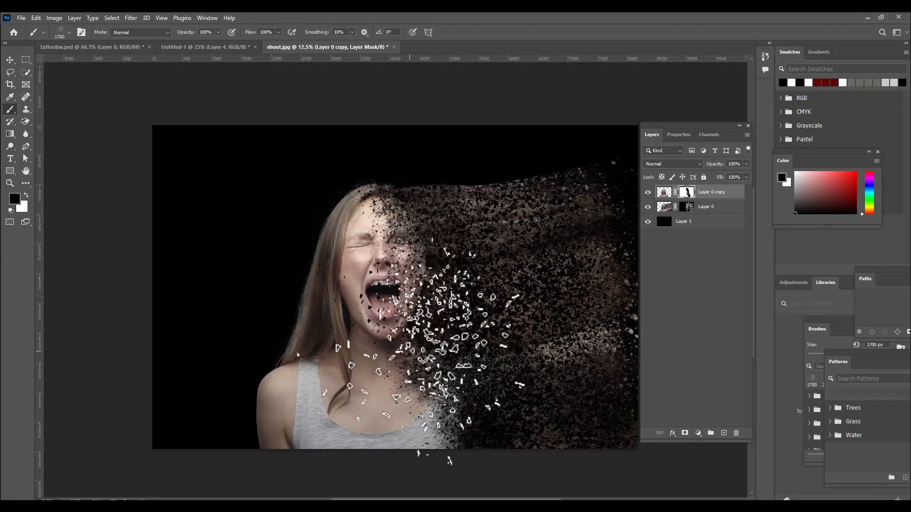
- Enlarge the brush to 2000 px and add more black fragments across the chin and cheek on Layer 0 copy's mask
key(bracketright)
key(bracketright)
key(bracketright)
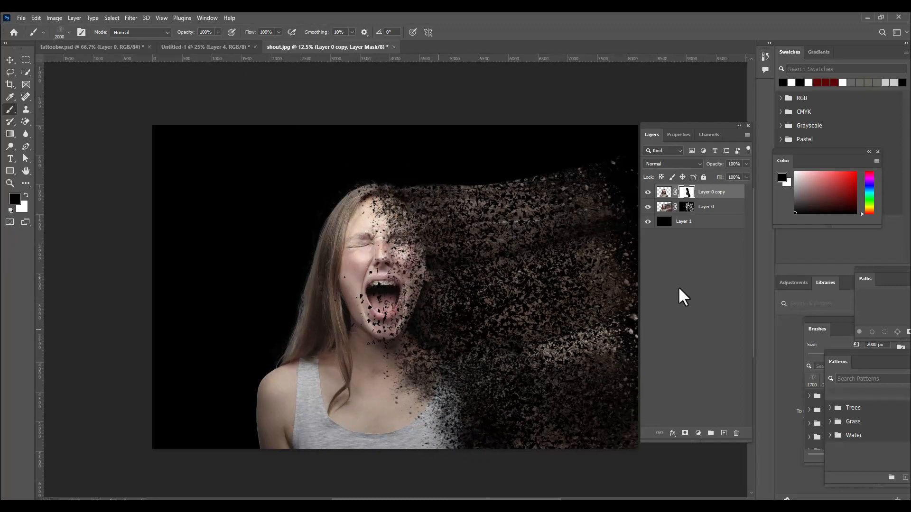
- Reduce the brush to 1400 px and break up the neck, chest and shirt edge with black on Layer 0 copy's mask
key(bracketleft)
key(bracketleft)
key(bracketleft)
key(bracketleft)
key(bracketleft)
key(bracketleft)
key(bracketleft)
key(bracketleft)
key(bracketleft)
key(bracketleft)
key(bracketleft)
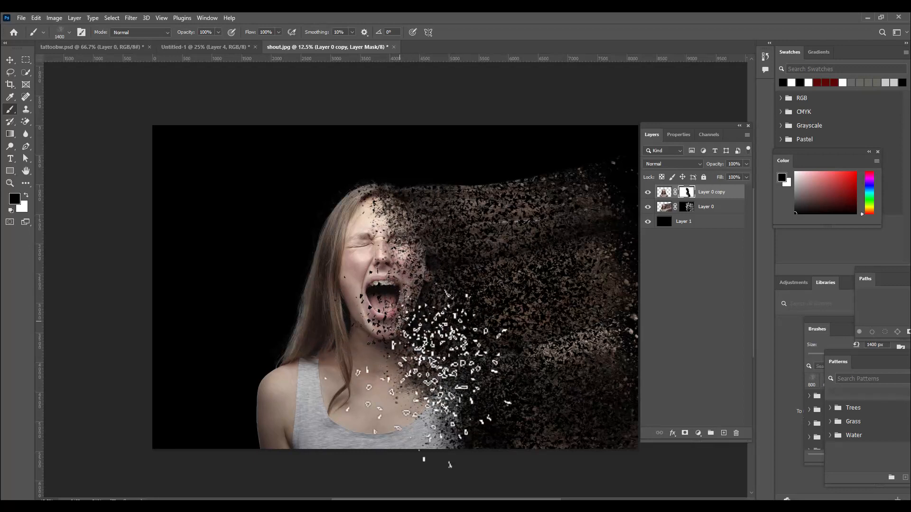
key(bracketright)
key(bracketright)
key(bracketright)
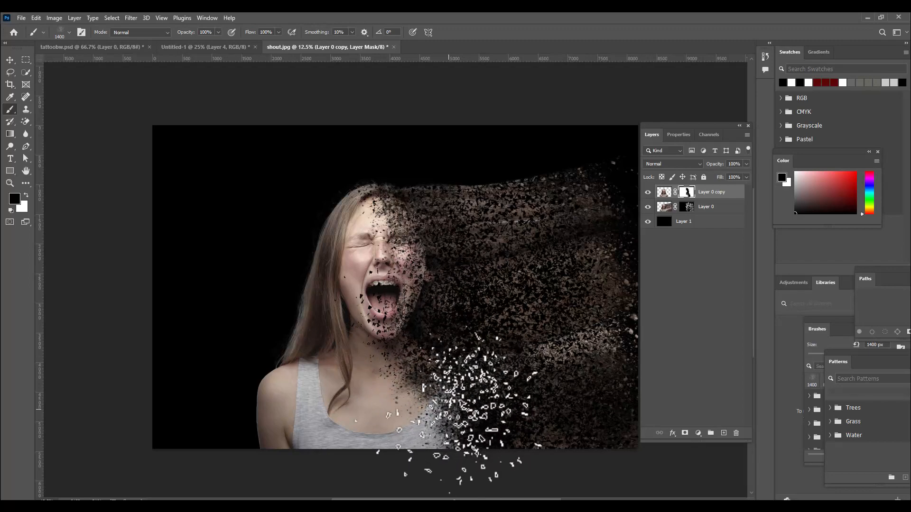
- Make white the foreground colour and use a dispersion brush at 2500 px to restore parts of the face and neck on Layer 0 copy's mask
key(x)
key(period)
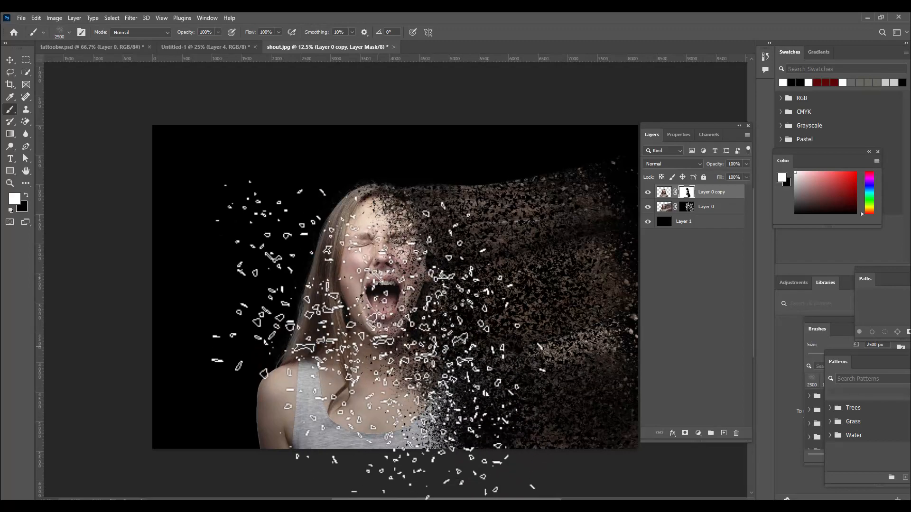
click(418, 361)
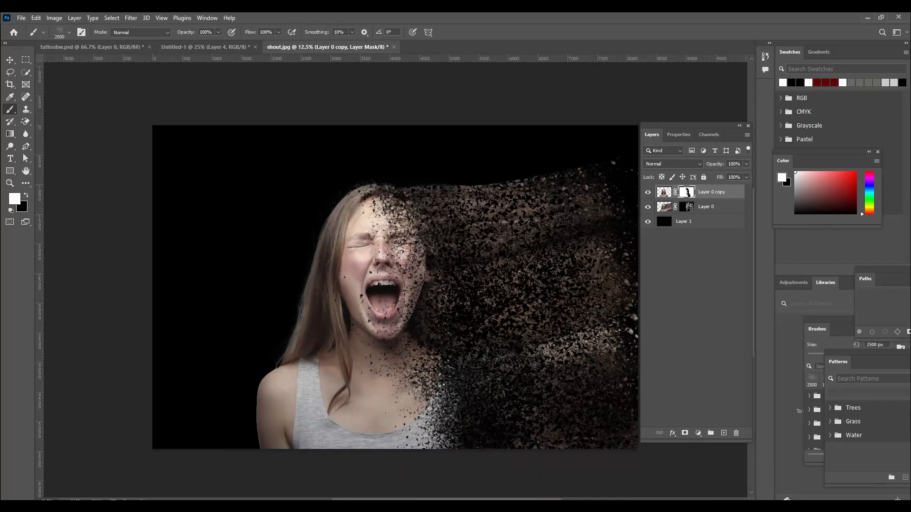